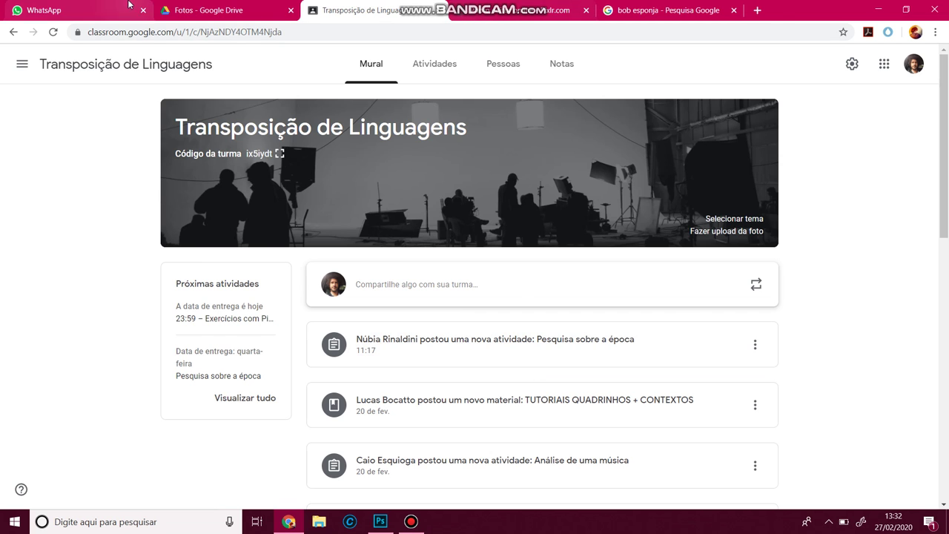
Look over the image files in Drive's Fotos folder in grid view, and return to the Classroom page.
{"action": "left_click", "coordinate": [215, 10]}
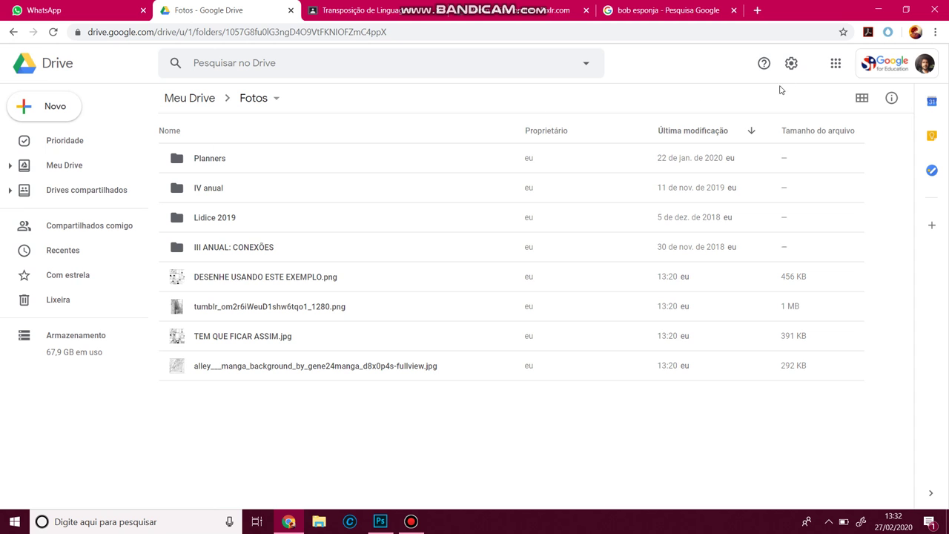
{"action": "left_click", "coordinate": [862, 98]}
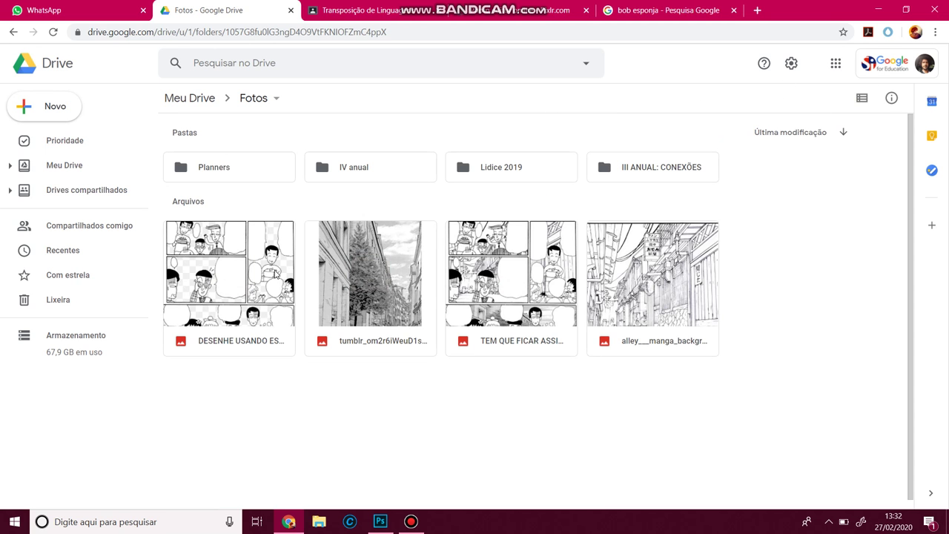
{"action": "left_click", "coordinate": [369, 13]}
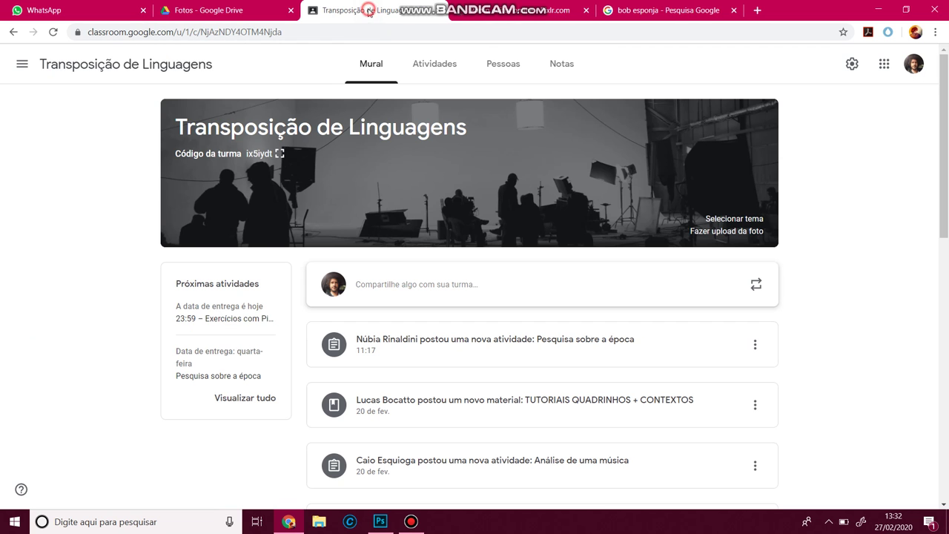
Launch Pixlr E from the Pixlr website and open the PNG image DESENHE USANDO ESTE EXEMPLO from the desktop.
{"action": "left_click", "coordinate": [494, 8]}
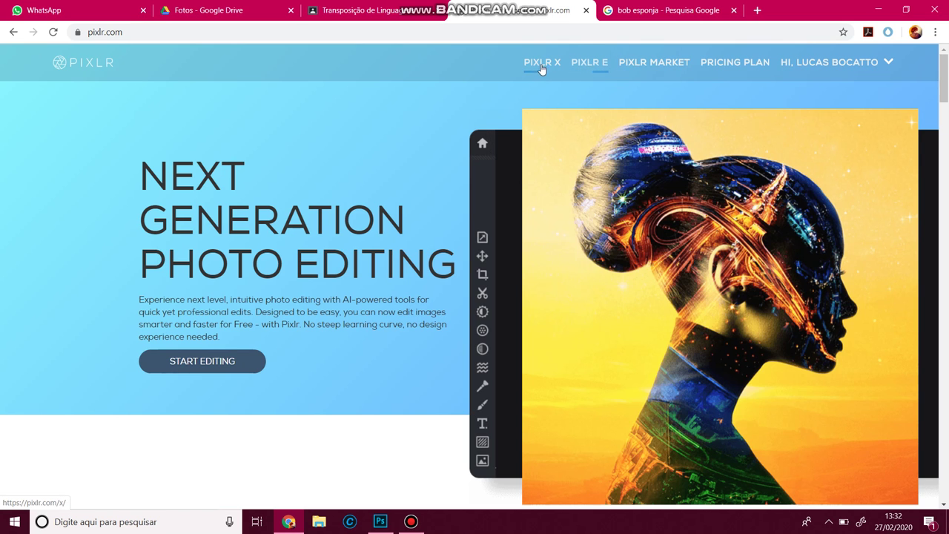
{"action": "left_click", "coordinate": [586, 71]}
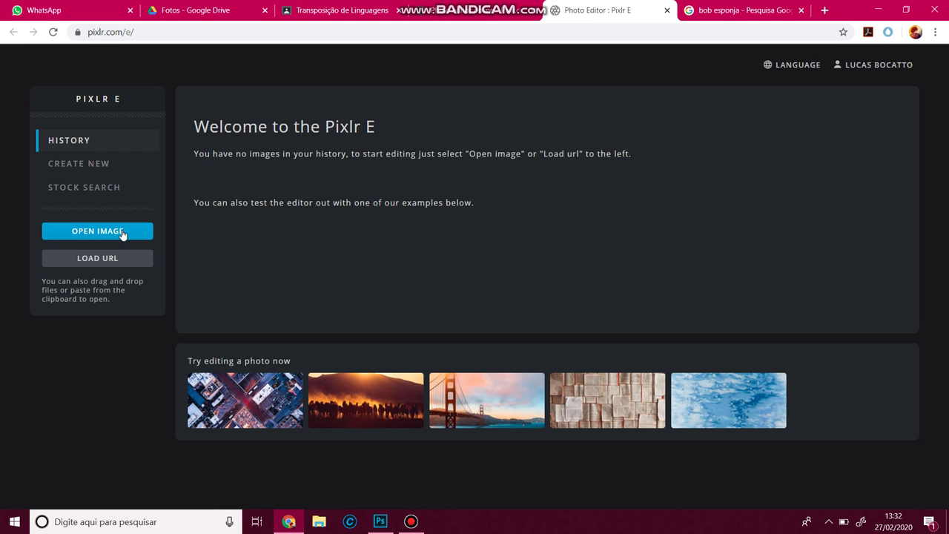
{"action": "left_click", "coordinate": [122, 234]}
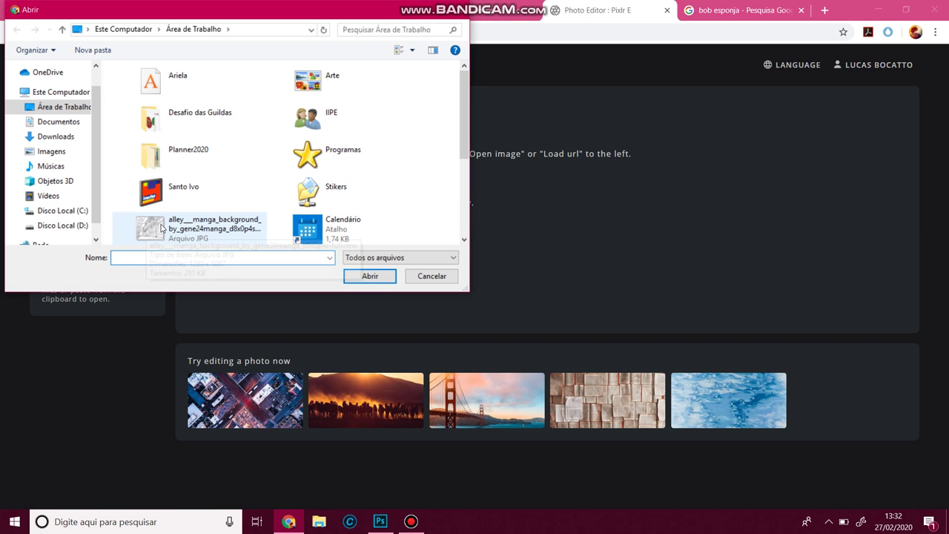
{"action": "scroll", "coordinate": [267, 196], "scroll_direction": "down", "scroll_amount": 2}
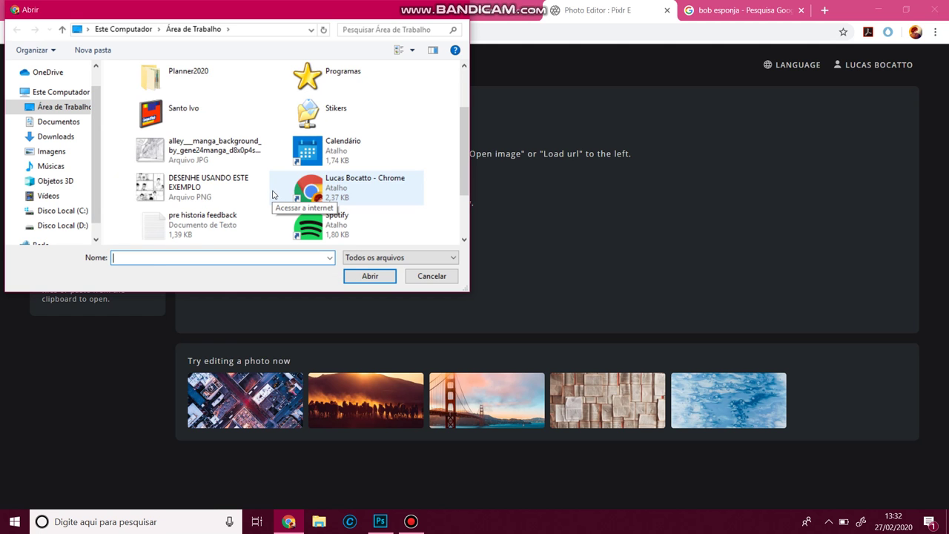
{"action": "left_click", "coordinate": [206, 187]}
{"action": "left_click", "coordinate": [359, 273]}
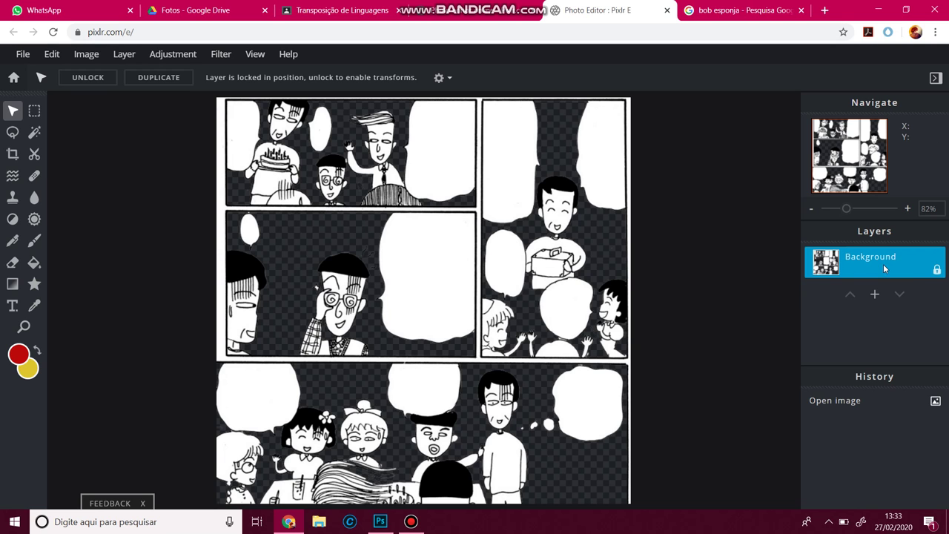
Unlock the Background layer and rename it 1Plano.
{"action": "left_click", "coordinate": [937, 271]}
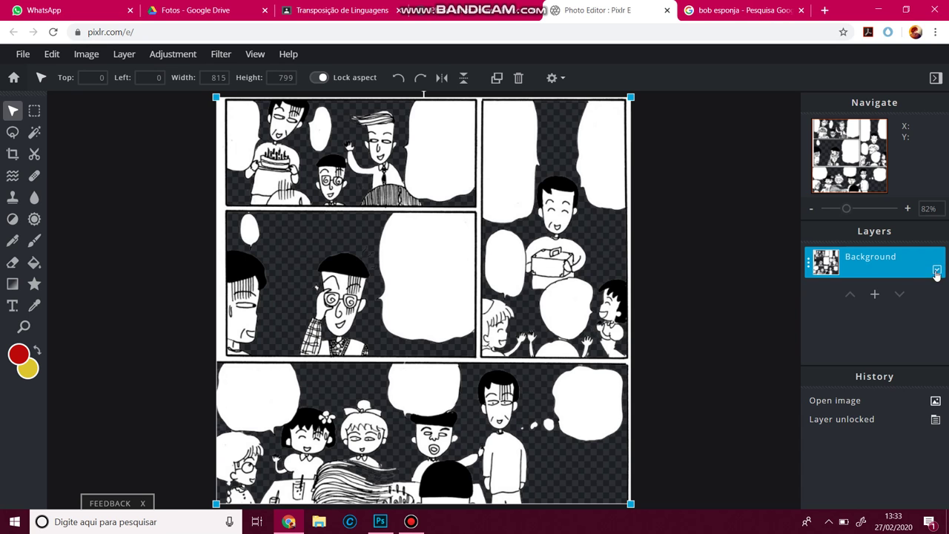
{"action": "left_click", "coordinate": [875, 262]}
{"action": "left_click", "coordinate": [872, 262]}
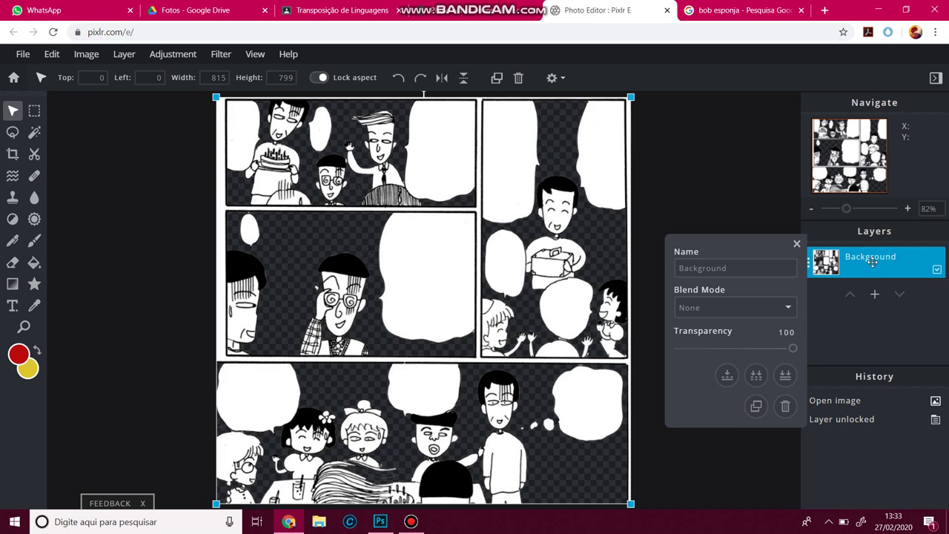
{"action": "left_click", "coordinate": [766, 268]}
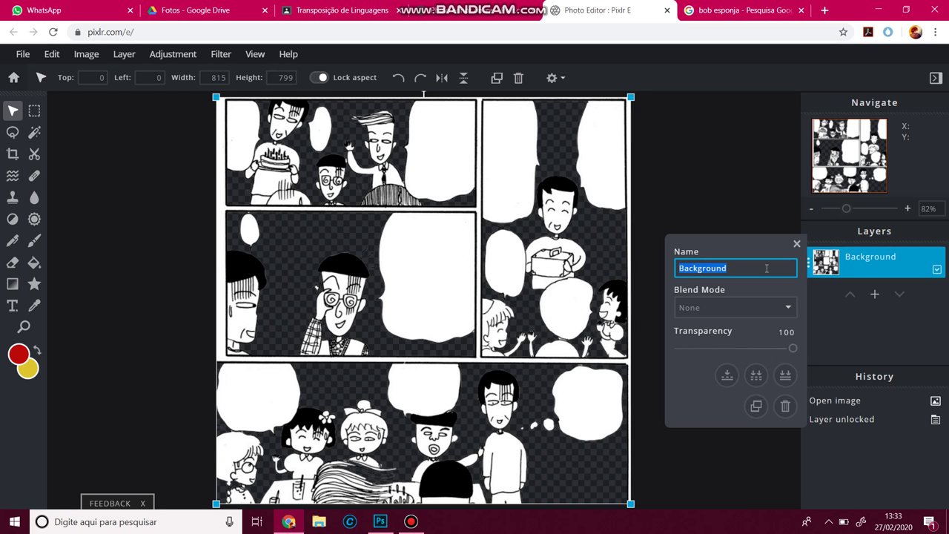
{"action": "type", "text": "1Plano"}
{"action": "key", "text": "Return"}
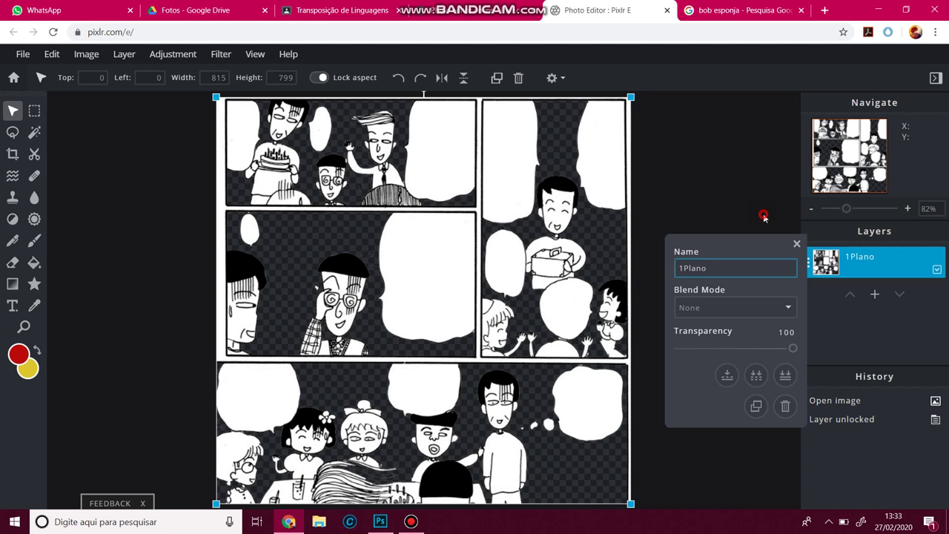
{"action": "left_click", "coordinate": [797, 245]}
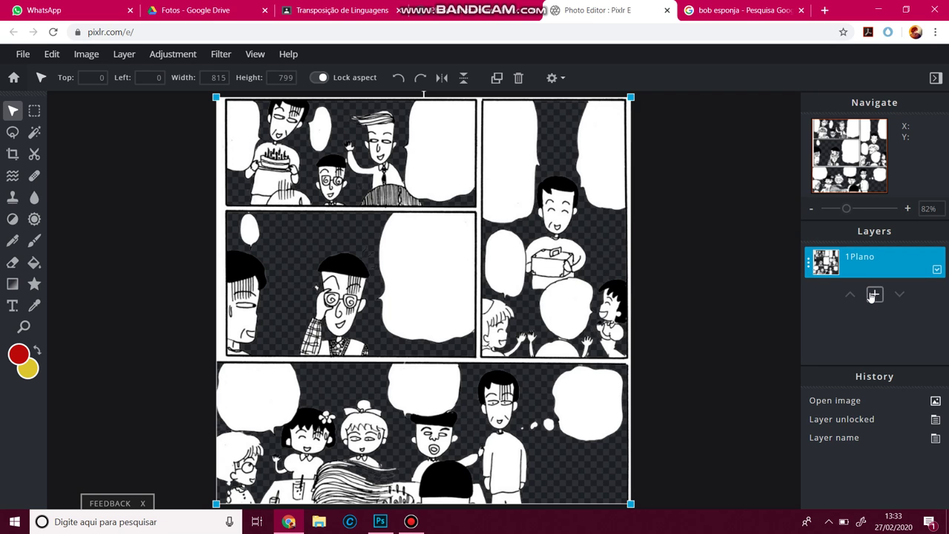
Add an empty layer above 1Plano and name it Fundo1.
{"action": "left_click", "coordinate": [874, 295]}
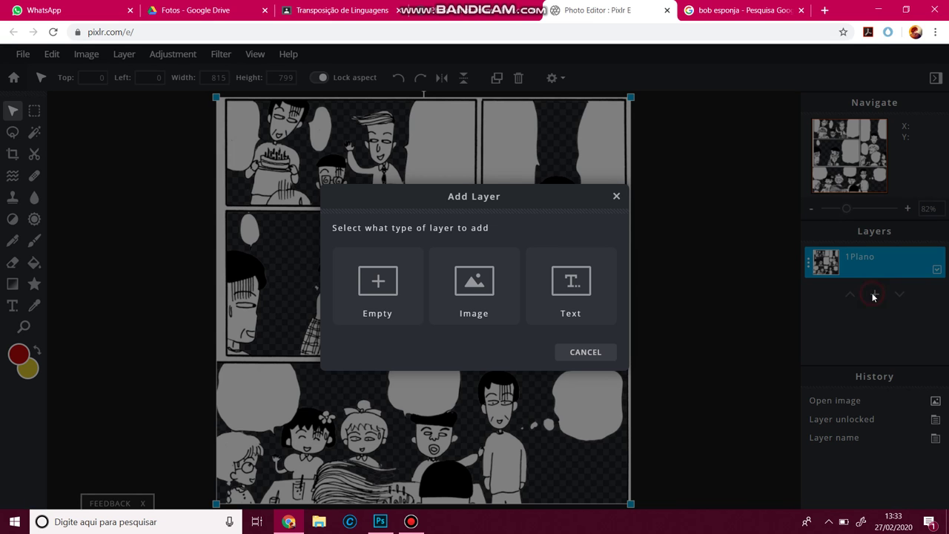
{"action": "left_click", "coordinate": [381, 277]}
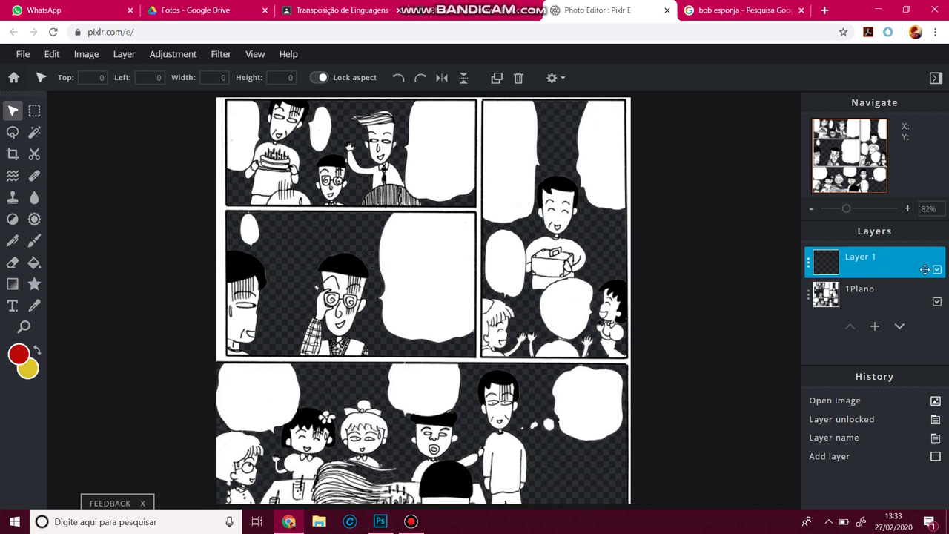
{"action": "left_click", "coordinate": [849, 256]}
{"action": "left_click", "coordinate": [721, 268]}
{"action": "triple_click", "coordinate": [721, 269]}
{"action": "type", "text": "Fundo"}
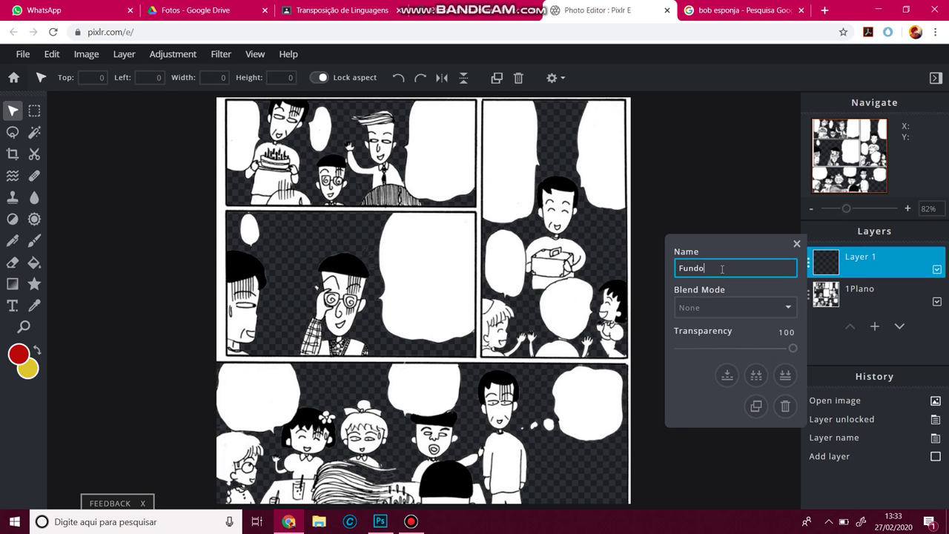
{"action": "type", "text": "1"}
{"action": "left_click", "coordinate": [796, 243]}
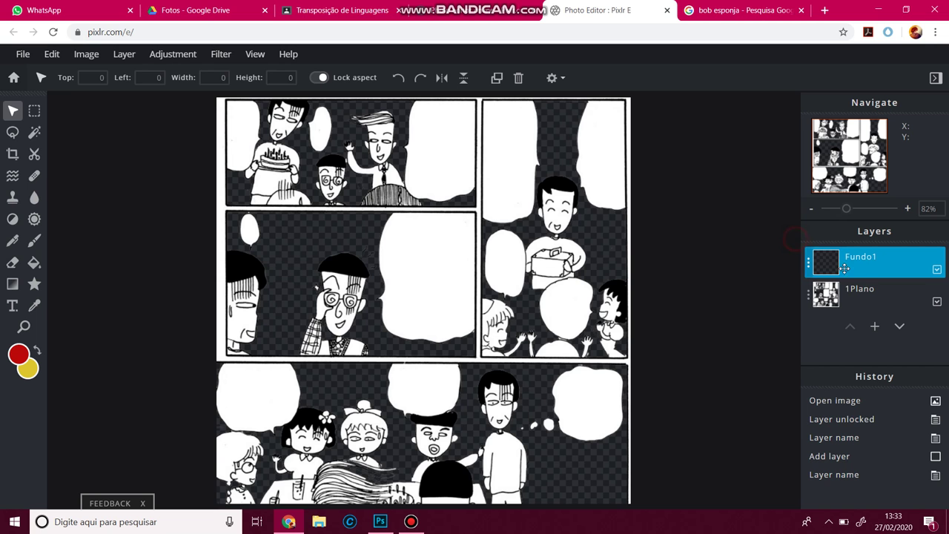
Add another empty layer above Fundo1 and name it Fundo 2.
{"action": "left_click", "coordinate": [871, 330]}
{"action": "left_click", "coordinate": [400, 282]}
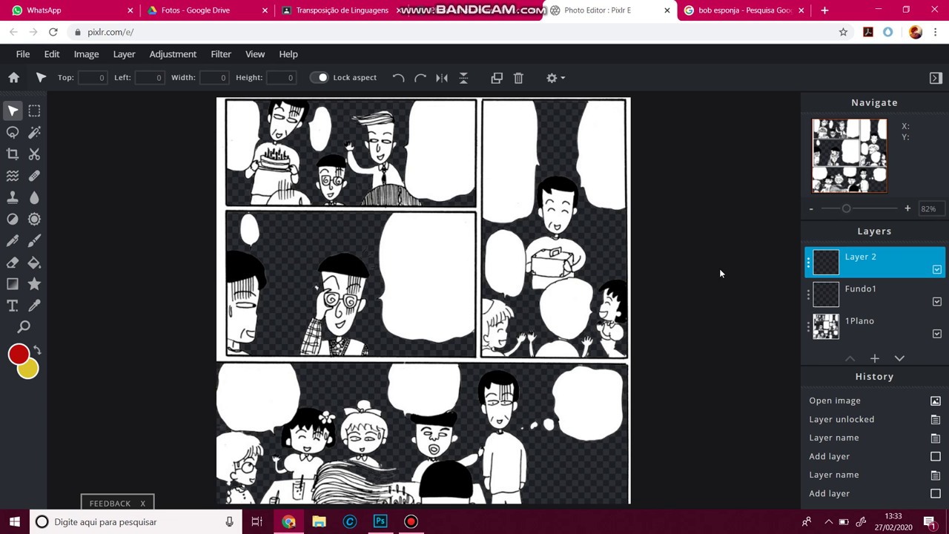
{"action": "double_click", "coordinate": [849, 252]}
{"action": "left_click", "coordinate": [751, 267]}
{"action": "key", "text": "ctrl+a"}
{"action": "type", "text": "Fundo 2"}
{"action": "left_click", "coordinate": [796, 243]}
Add a third empty layer above Fundo 2 and name it Fundo 3.
{"action": "left_click", "coordinate": [875, 358]}
{"action": "left_click", "coordinate": [403, 292]}
{"action": "double_click", "coordinate": [874, 258]}
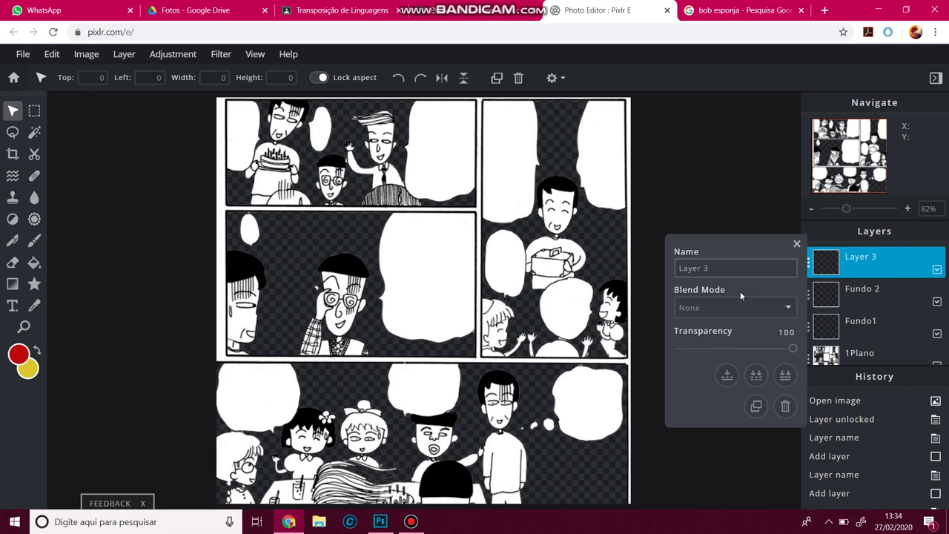
{"action": "left_click", "coordinate": [717, 267]}
{"action": "key", "text": "ctrl+a"}
{"action": "type", "text": "Fund"}
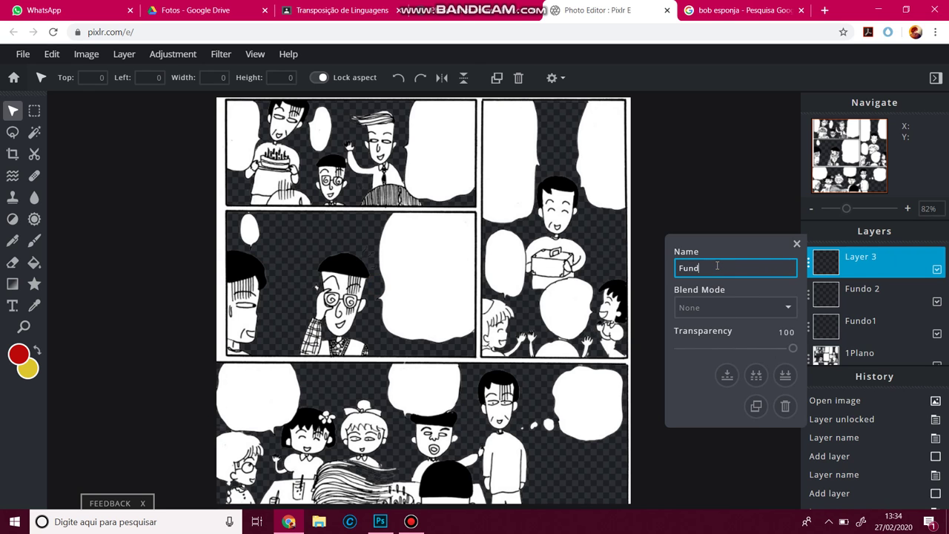
{"action": "left_click", "coordinate": [794, 244]}
Add a fourth empty layer at the top of the stack and name it Fundo 4.
{"action": "scroll", "coordinate": [875, 356], "scroll_direction": "down", "scroll_amount": 2}
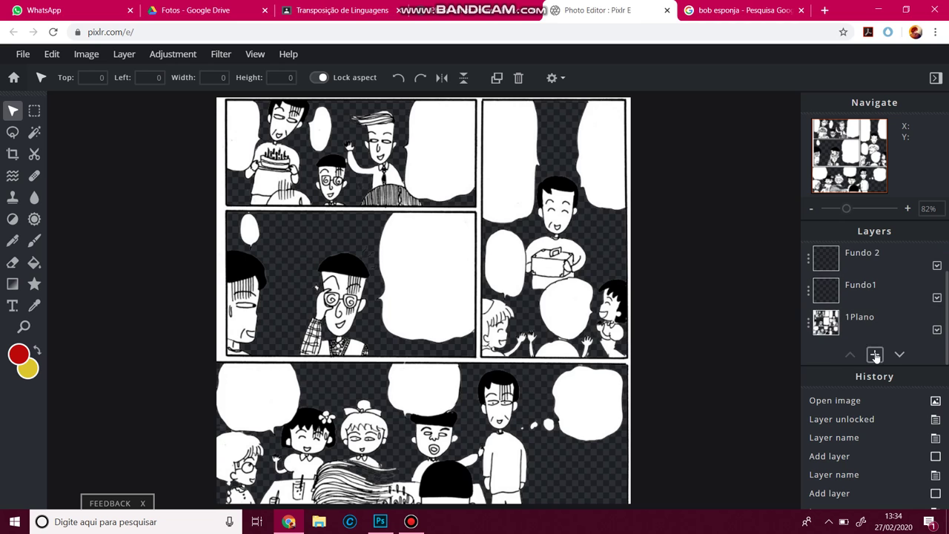
{"action": "left_click", "coordinate": [875, 356]}
{"action": "left_click", "coordinate": [379, 300]}
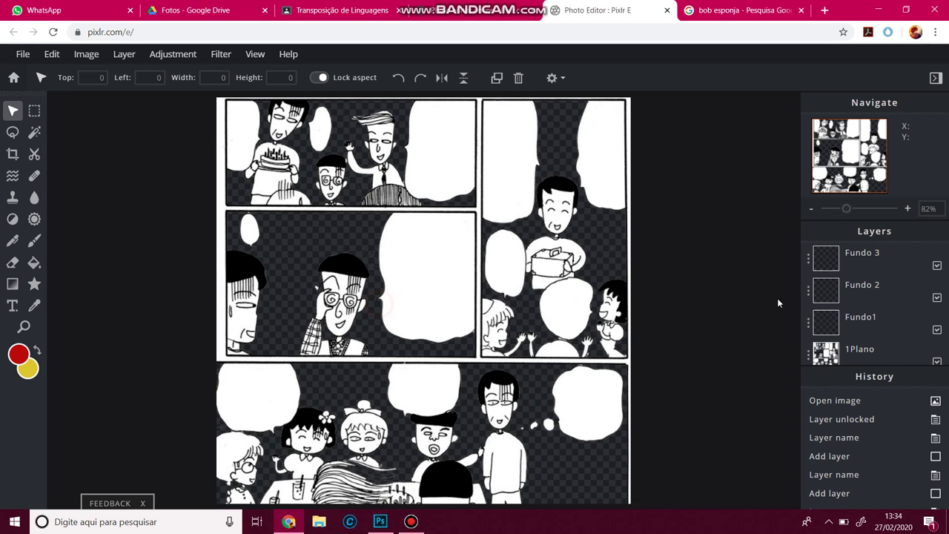
{"action": "left_click", "coordinate": [870, 262]}
{"action": "left_click", "coordinate": [715, 271]}
{"action": "key", "text": "ctrl+a"}
{"action": "type", "text": "Nes"}
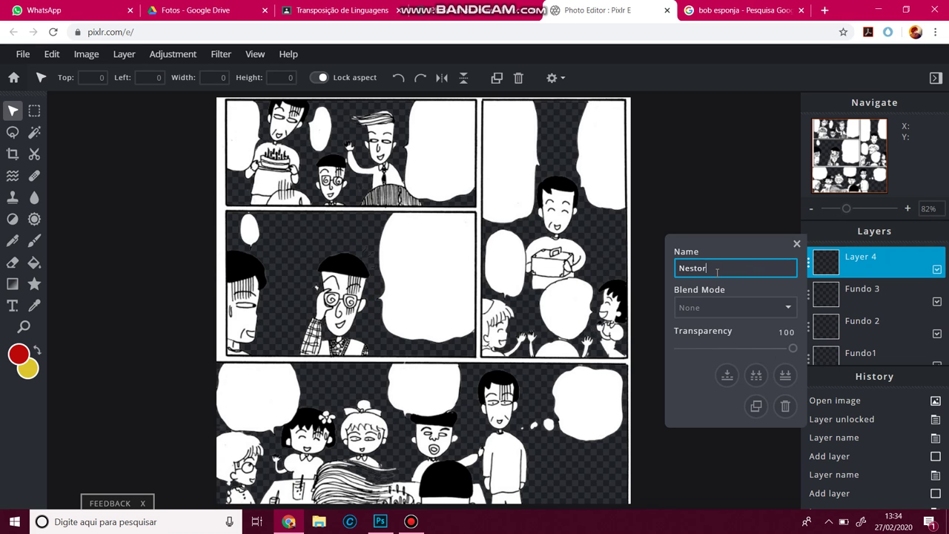
{"action": "key", "text": "BackSpace"}
{"action": "key", "text": "BackSpace"}
{"action": "key", "text": "BackSpace"}
{"action": "type", "text": "F"}
{"action": "left_click", "coordinate": [796, 244]}
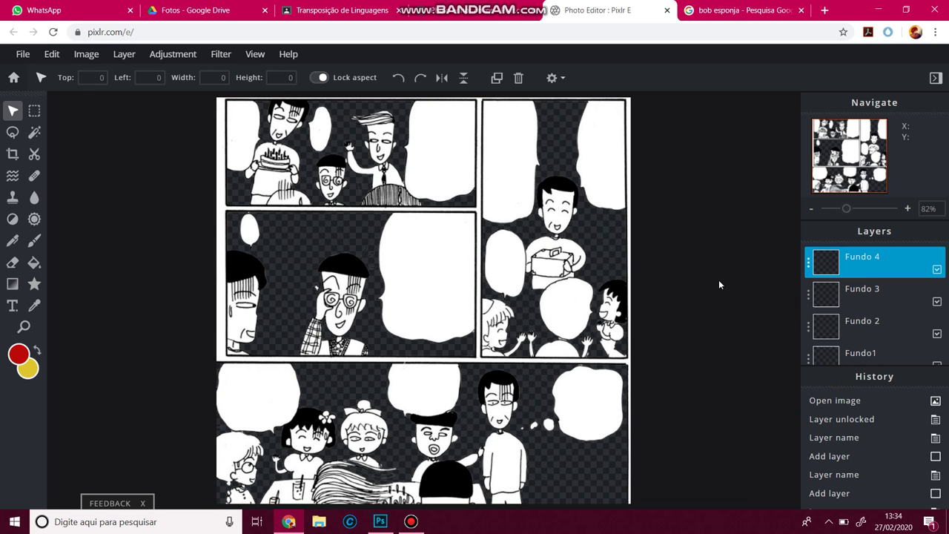
Select the Fundo1 layer and the Gradient tool, and set the foreground to dark red #960A0A and the background to a darker yellow.
{"action": "scroll", "coordinate": [826, 303], "scroll_direction": "down", "scroll_amount": 2}
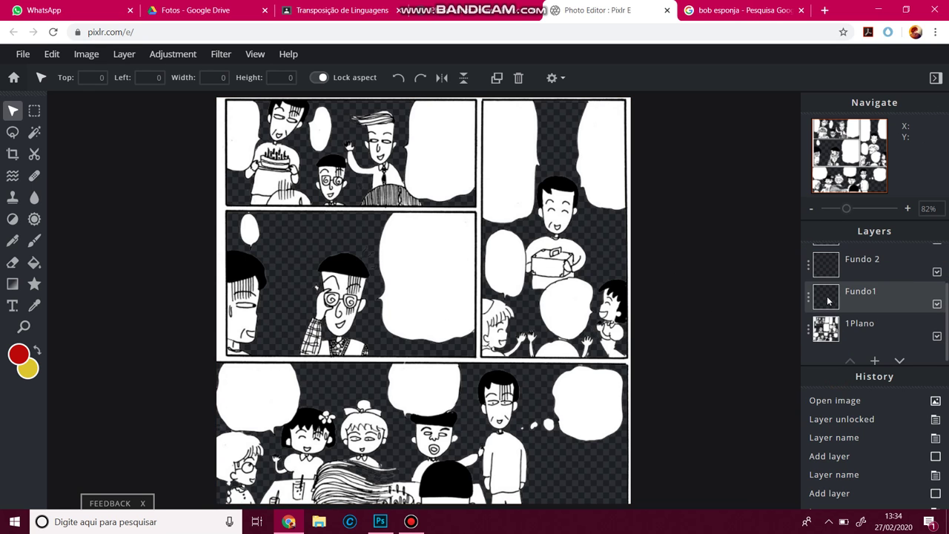
{"action": "left_click", "coordinate": [874, 302]}
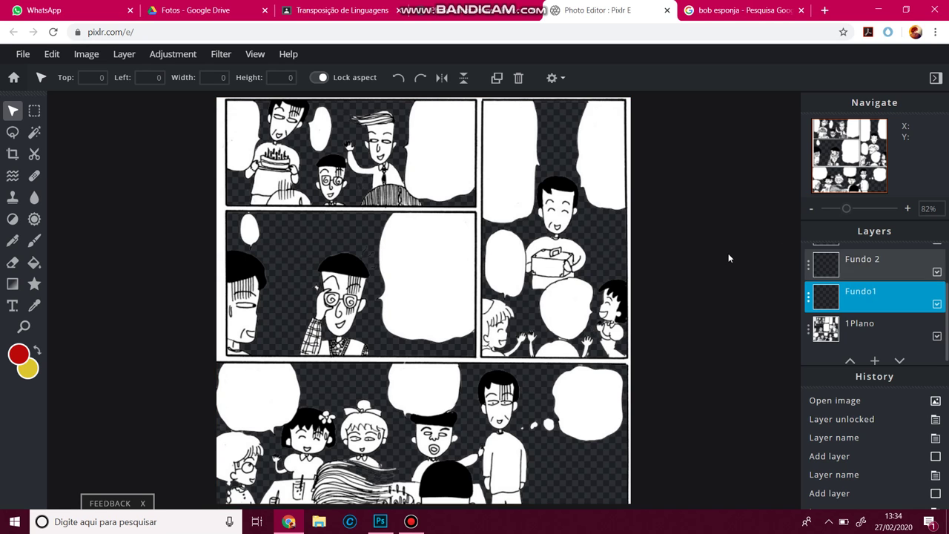
{"action": "left_click", "coordinate": [12, 284]}
{"action": "left_click", "coordinate": [14, 354]}
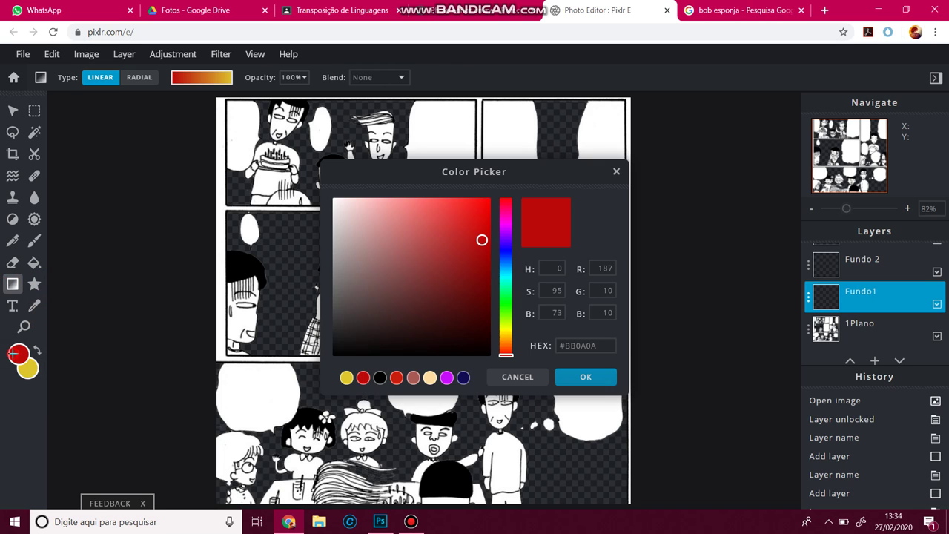
{"action": "left_click", "coordinate": [416, 219]}
{"action": "left_click", "coordinate": [480, 263]}
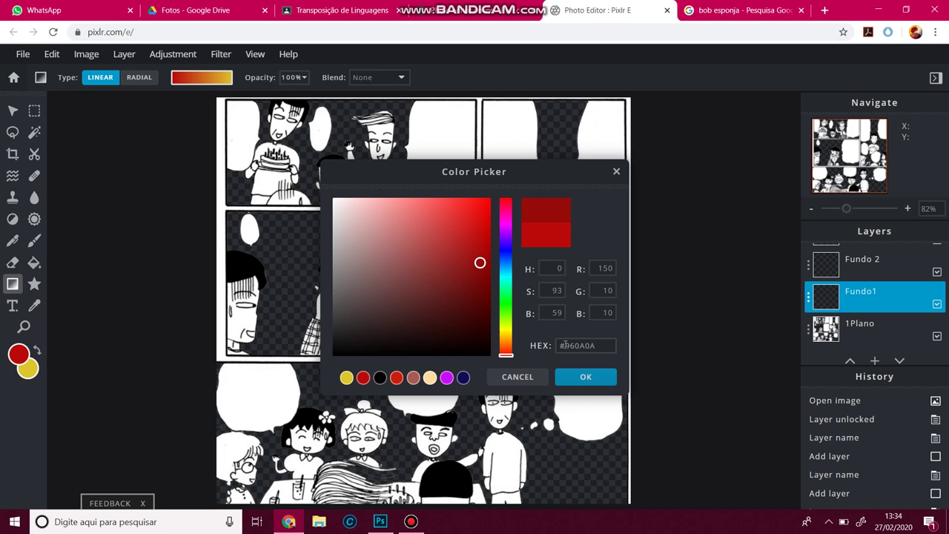
{"action": "left_click", "coordinate": [572, 379]}
{"action": "left_click", "coordinate": [30, 364]}
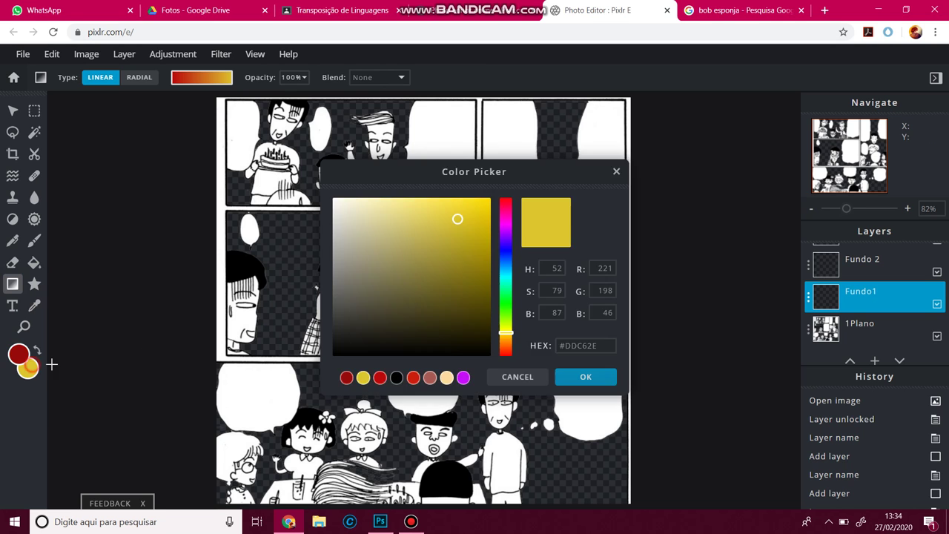
{"action": "left_click_drag", "start_coordinate": [454, 262], "coordinate": [481, 248]}
{"action": "left_click", "coordinate": [574, 379]}
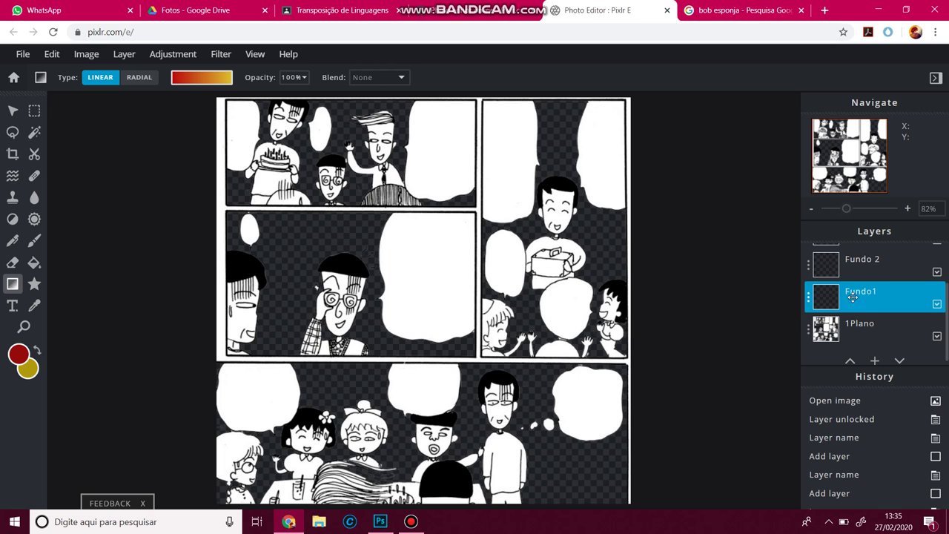
Fill Fundo1 with a diagonal red-to-yellow linear gradient and place the 1Plano layer above it.
{"action": "left_click_drag", "start_coordinate": [278, 132], "coordinate": [512, 381]}
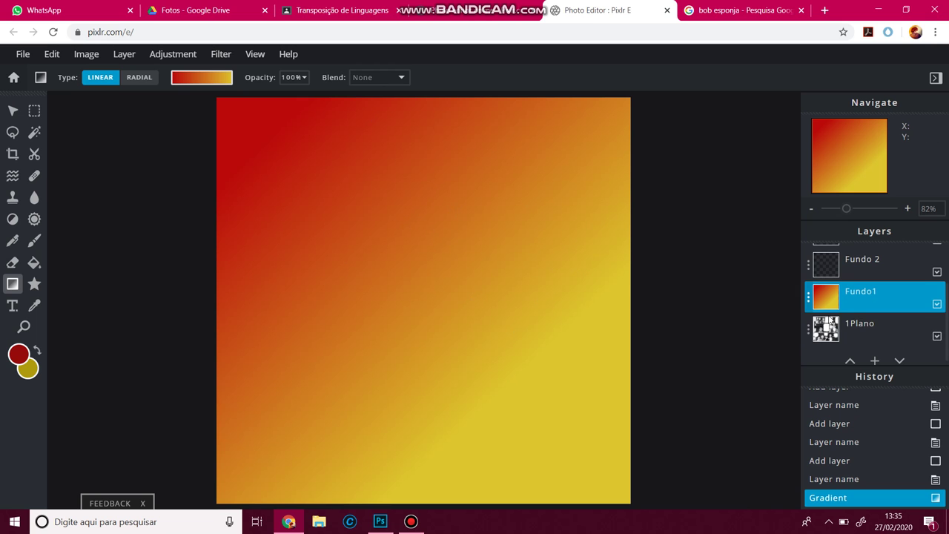
{"action": "left_click", "coordinate": [881, 327]}
{"action": "left_click_drag", "start_coordinate": [881, 327], "coordinate": [883, 293]}
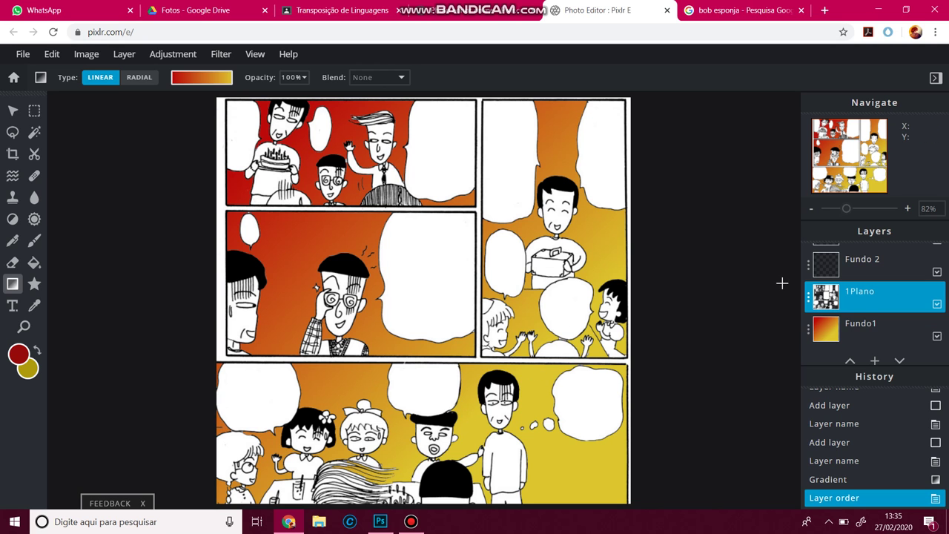
Select the Fundo 2 layer and set the foreground colour to light pink and the background colour to black.
{"action": "left_click", "coordinate": [865, 263]}
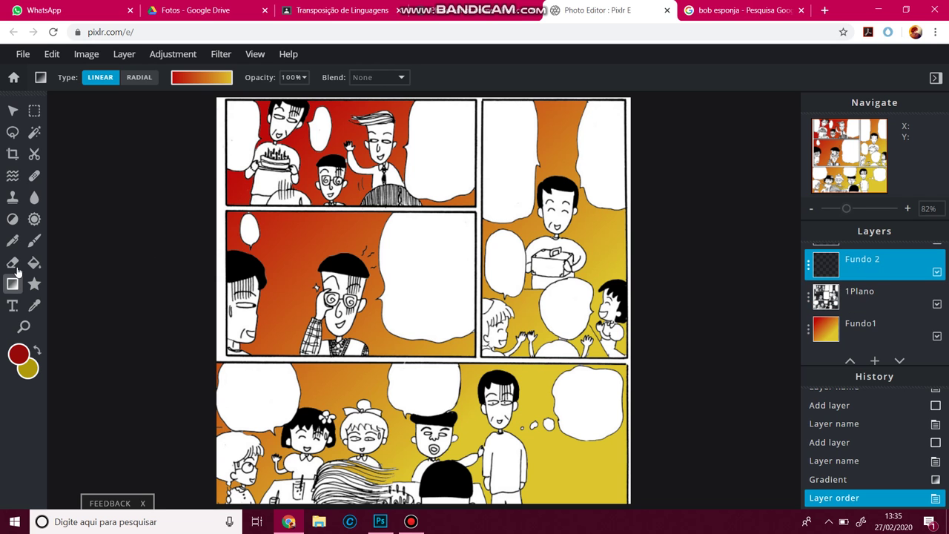
{"action": "left_click", "coordinate": [20, 357]}
{"action": "left_click", "coordinate": [399, 209]}
{"action": "left_click_drag", "start_coordinate": [389, 201], "coordinate": [408, 198]}
{"action": "left_click", "coordinate": [570, 376]}
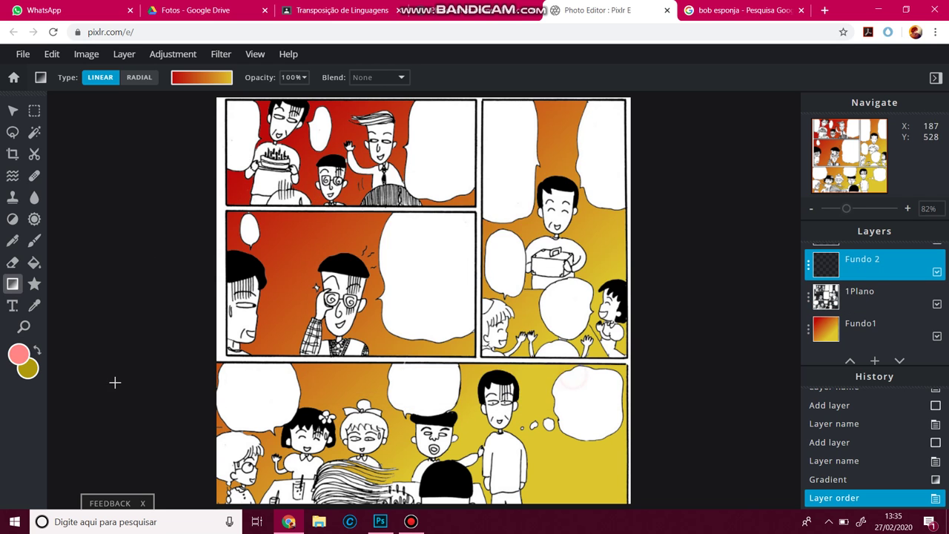
{"action": "left_click", "coordinate": [27, 368]}
{"action": "left_click", "coordinate": [360, 350]}
{"action": "left_click", "coordinate": [491, 353]}
{"action": "left_click", "coordinate": [586, 377]}
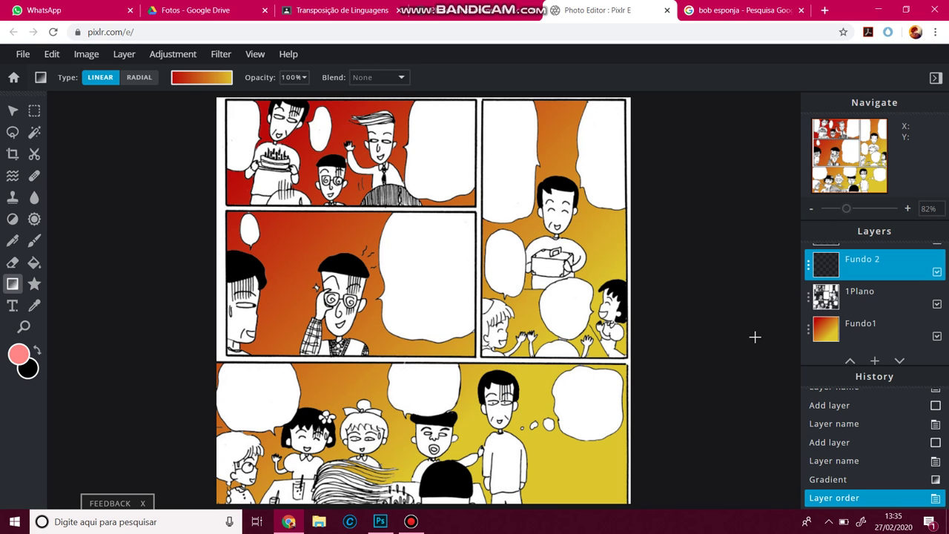
{"action": "left_click_drag", "start_coordinate": [297, 212], "coordinate": [554, 408]}
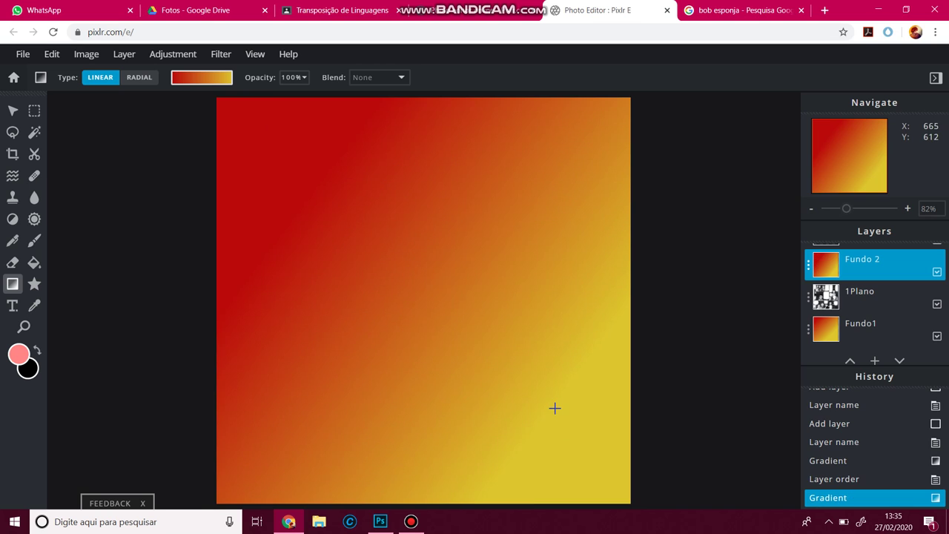
{"action": "left_click", "coordinate": [200, 83]}
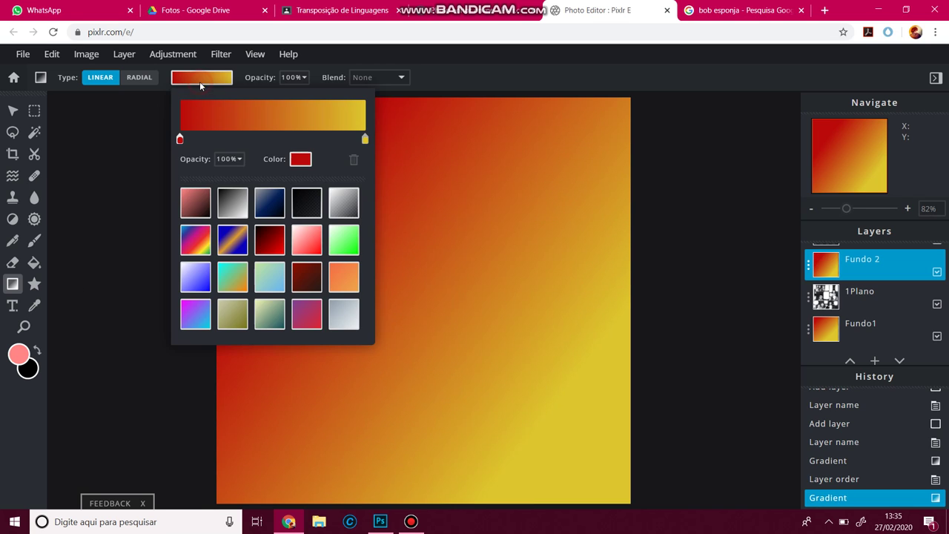
{"action": "left_click", "coordinate": [200, 83]}
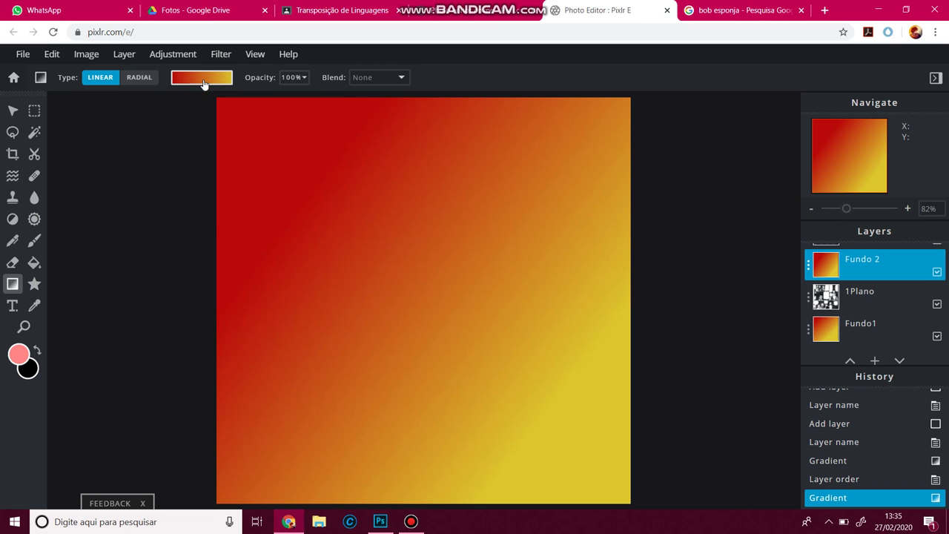
Change the gradient to the light pink-to-black preset.
{"action": "left_click", "coordinate": [205, 83]}
{"action": "left_click", "coordinate": [194, 202]}
{"action": "left_click_drag", "start_coordinate": [318, 161], "coordinate": [466, 370]}
{"action": "left_click_drag", "start_coordinate": [859, 270], "coordinate": [860, 302]}
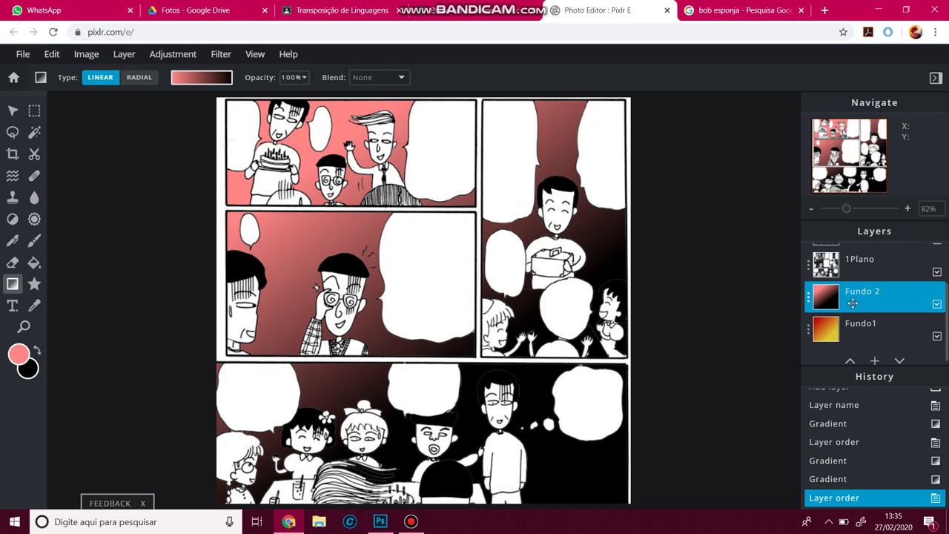
{"action": "key", "text": "ctrl+z"}
{"action": "key", "text": "ctrl+z"}
{"action": "key", "text": "ctrl+z"}
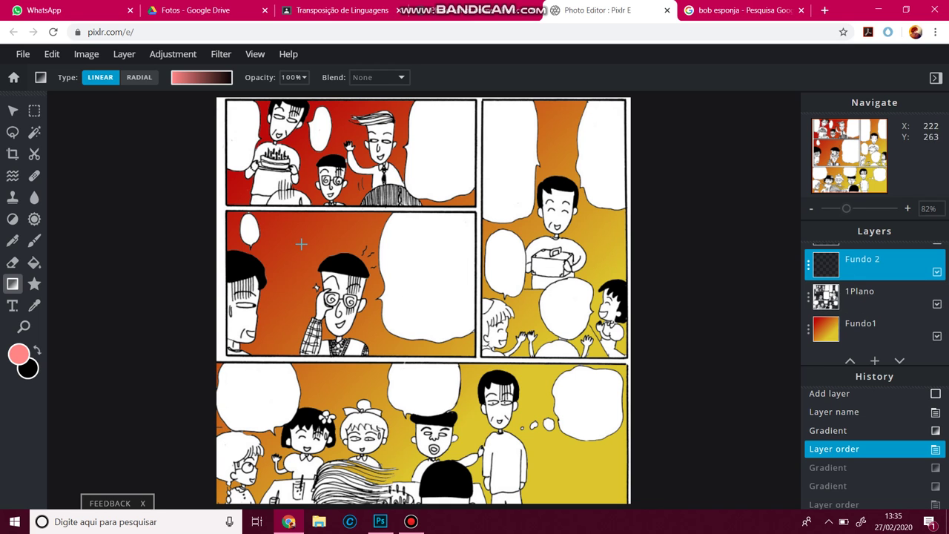
Make Fundo 2 the active layer and marquee-select the comic panel of the man adjusting his glasses.
{"action": "left_click", "coordinate": [865, 304]}
{"action": "left_click", "coordinate": [868, 265]}
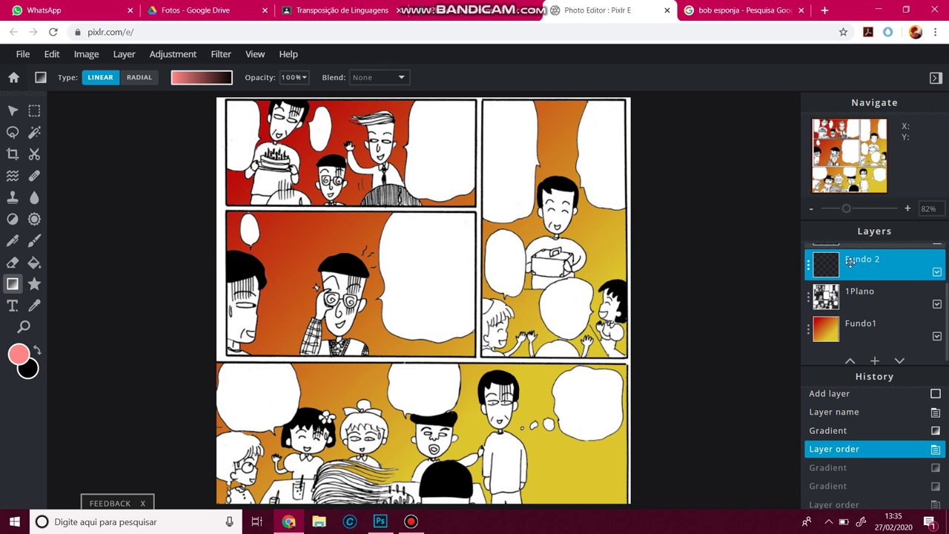
{"action": "left_click", "coordinate": [34, 111]}
{"action": "left_click_drag", "start_coordinate": [225, 209], "coordinate": [480, 359]}
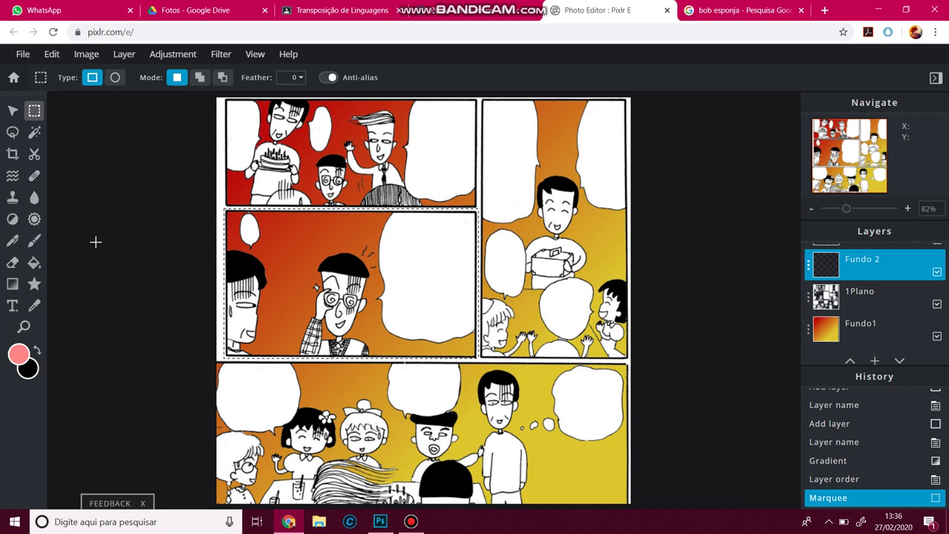
Fill the selected panel on Fundo 2 with a diagonal pink-to-black linear gradient, place 1Plano above that layer and deselect.
{"action": "left_click", "coordinate": [13, 283]}
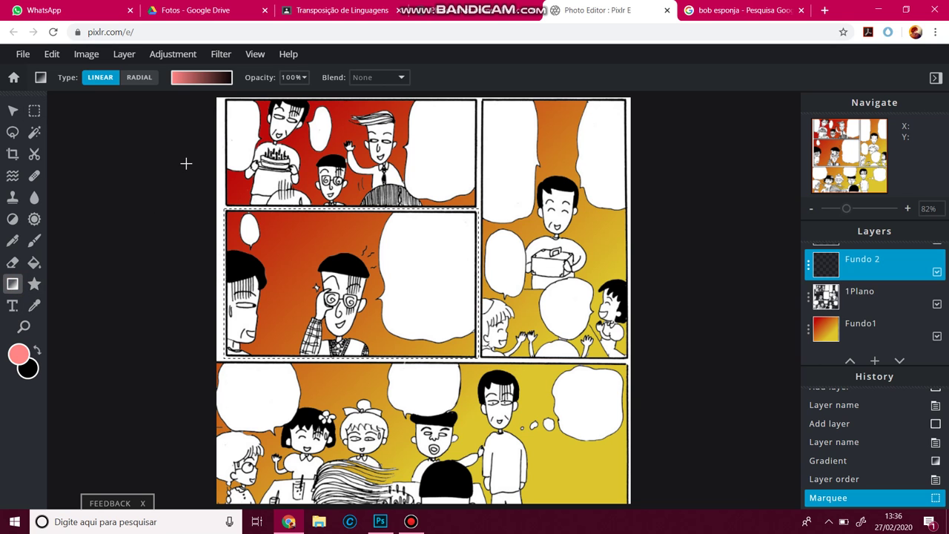
{"action": "left_click_drag", "start_coordinate": [255, 221], "coordinate": [432, 333]}
{"action": "left_click_drag", "start_coordinate": [860, 293], "coordinate": [860, 260]}
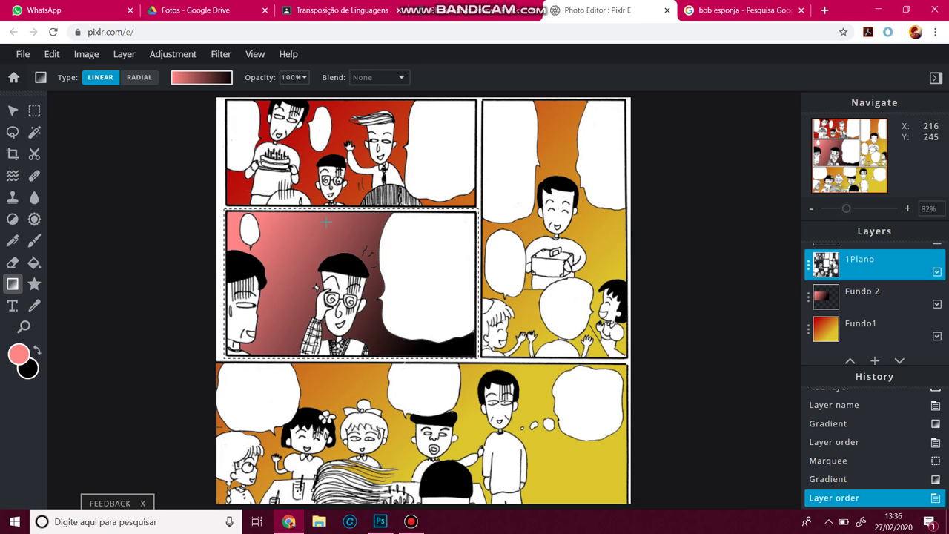
{"action": "key", "text": "ctrl+d"}
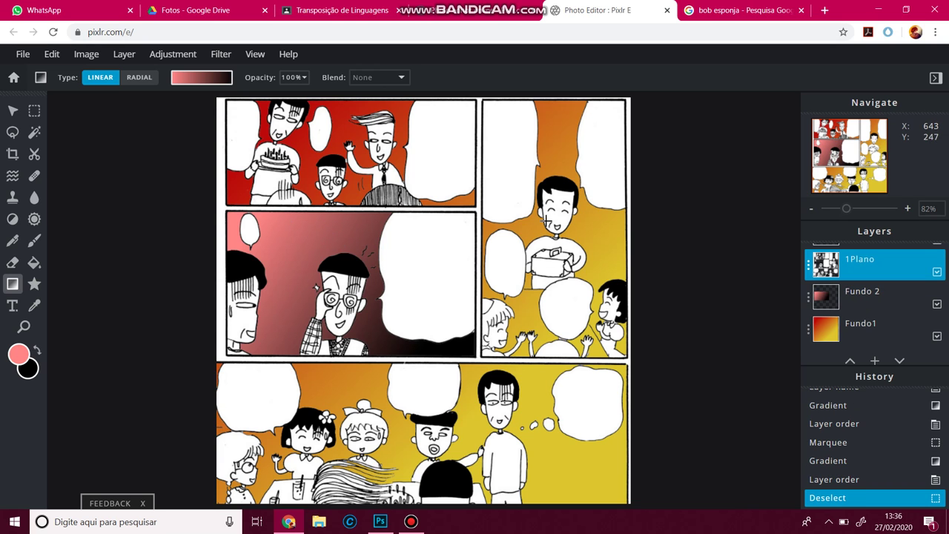
Make Fundo 3 the active layer and marquee-select the tall comic panel with the man holding a box.
{"action": "scroll", "coordinate": [893, 299], "scroll_direction": "up", "scroll_amount": 2}
{"action": "left_click", "coordinate": [884, 295]}
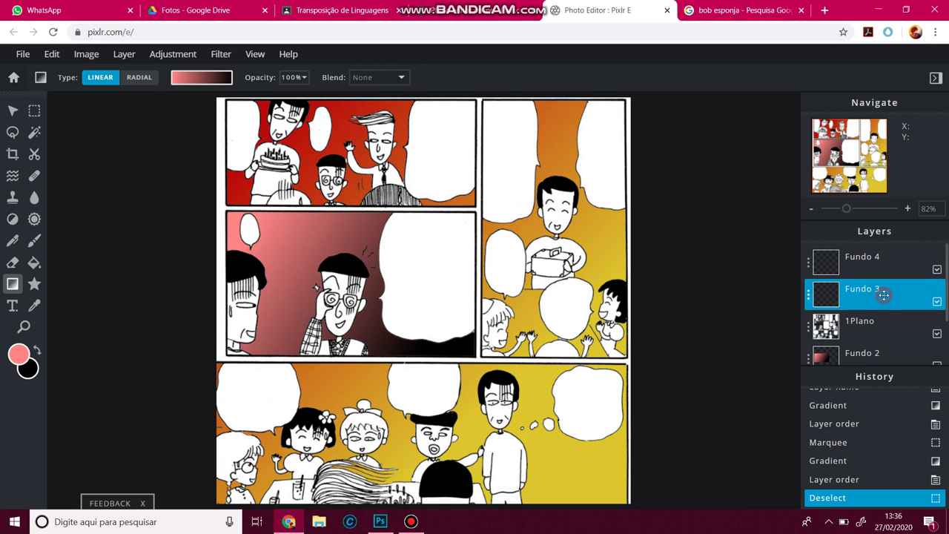
{"action": "left_click", "coordinate": [35, 111]}
{"action": "left_click_drag", "start_coordinate": [477, 96], "coordinate": [629, 361]}
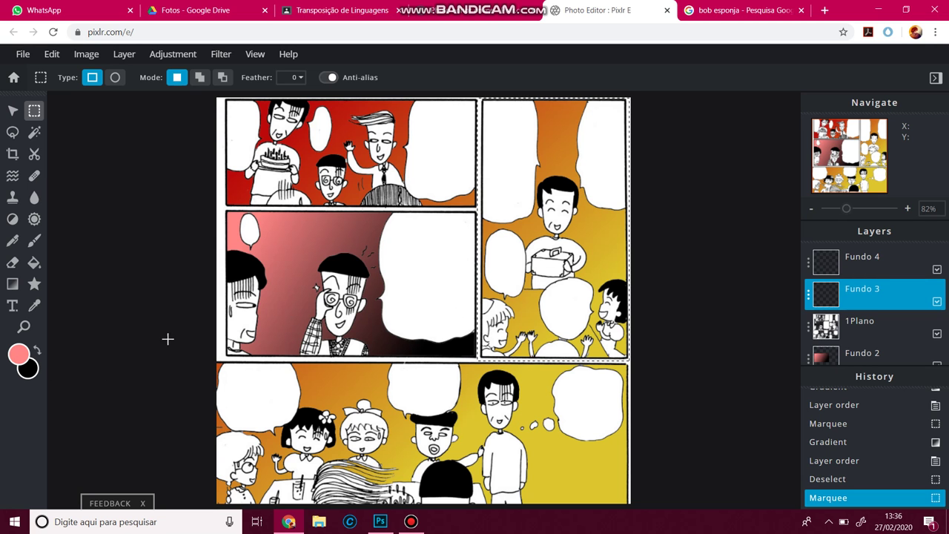
Switch to the Google Images page and search for "mangá background".
{"action": "left_click", "coordinate": [697, 19]}
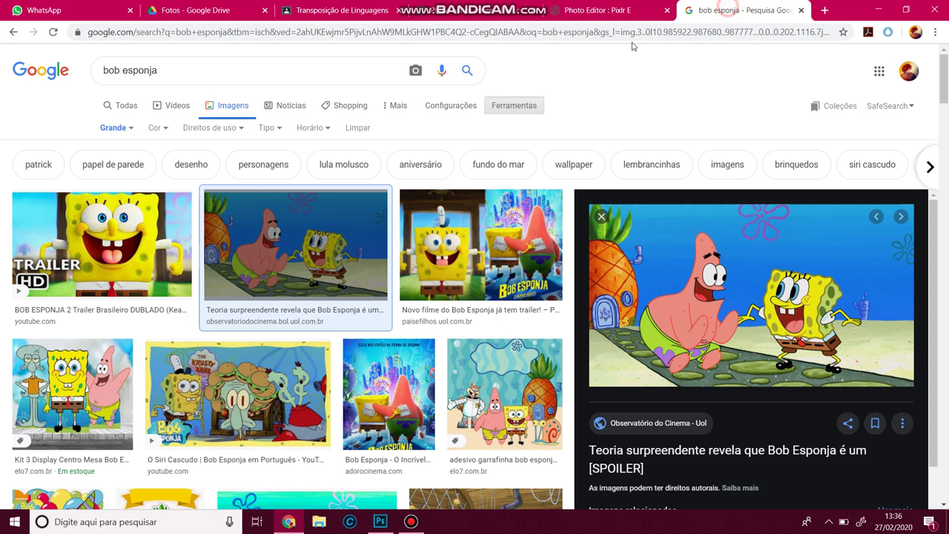
{"action": "left_click", "coordinate": [294, 72]}
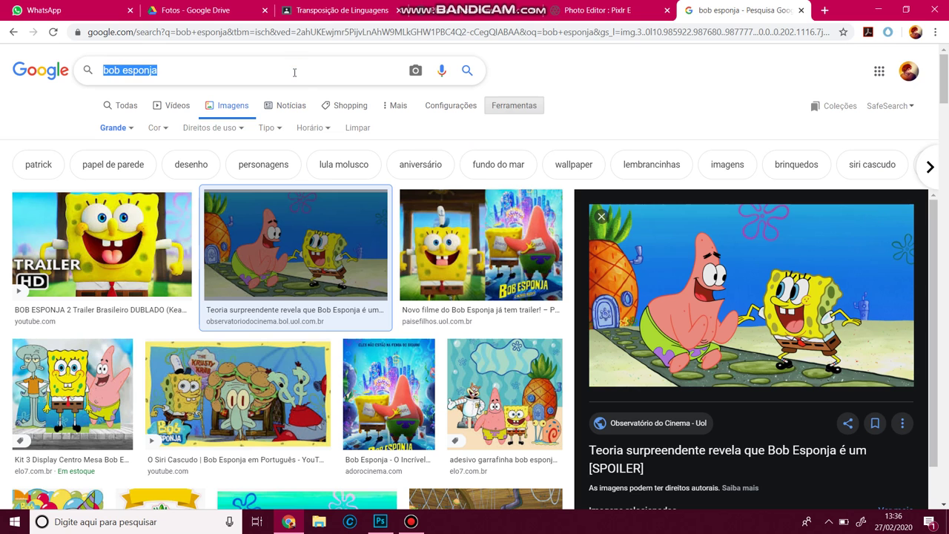
{"action": "type", "text": "mangá "}
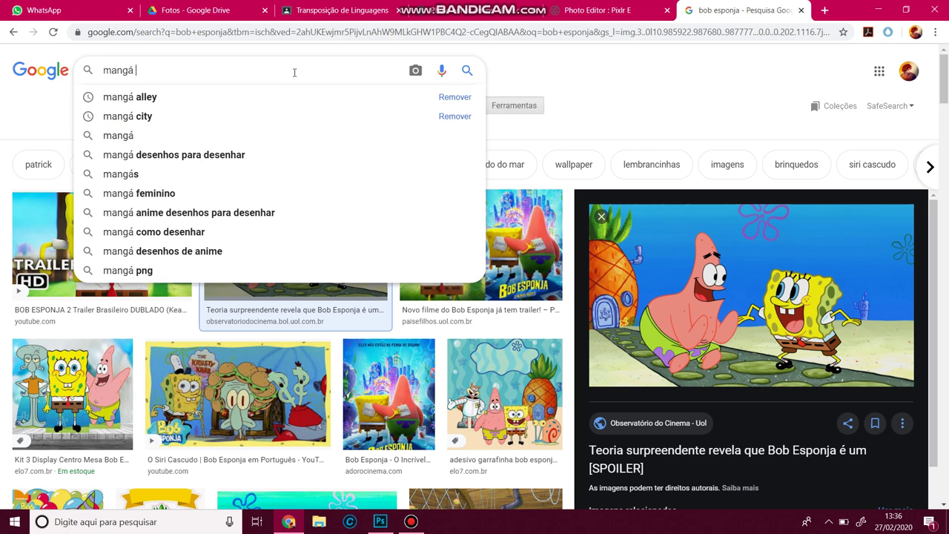
{"action": "type", "text": "backgouund"}
{"action": "key", "text": "Return"}
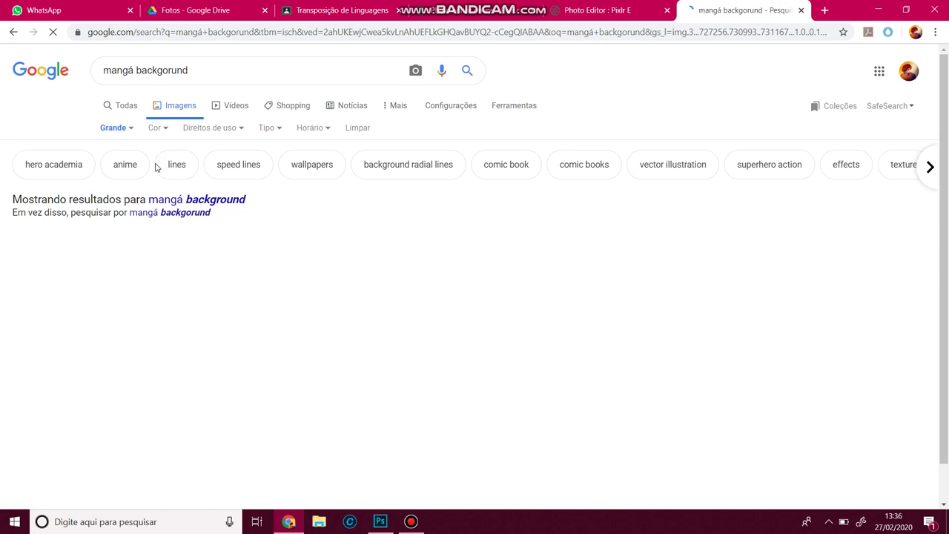
{"action": "left_click", "coordinate": [213, 201]}
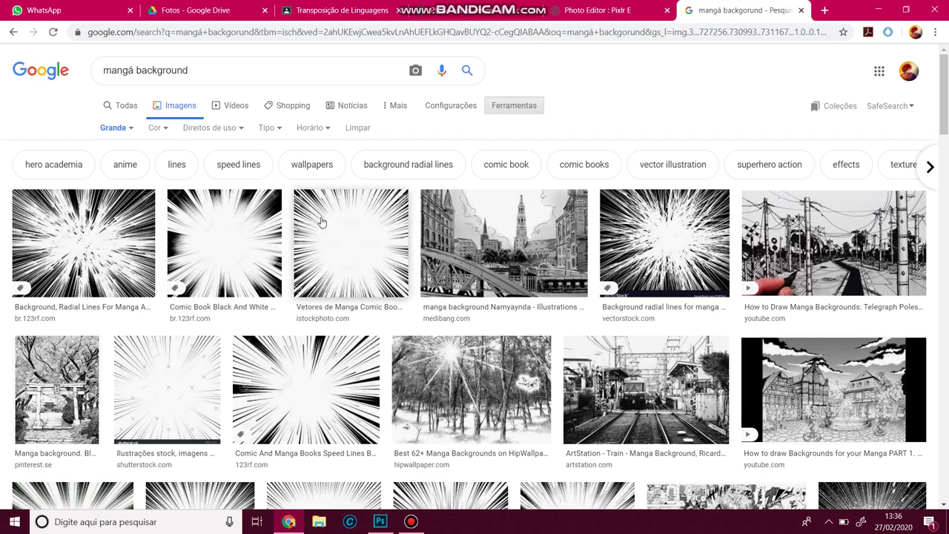
Preview several radial speed-line images and set the image size filter to "Qualquer tamanho".
{"action": "left_click", "coordinate": [80, 254]}
{"action": "left_click", "coordinate": [215, 104]}
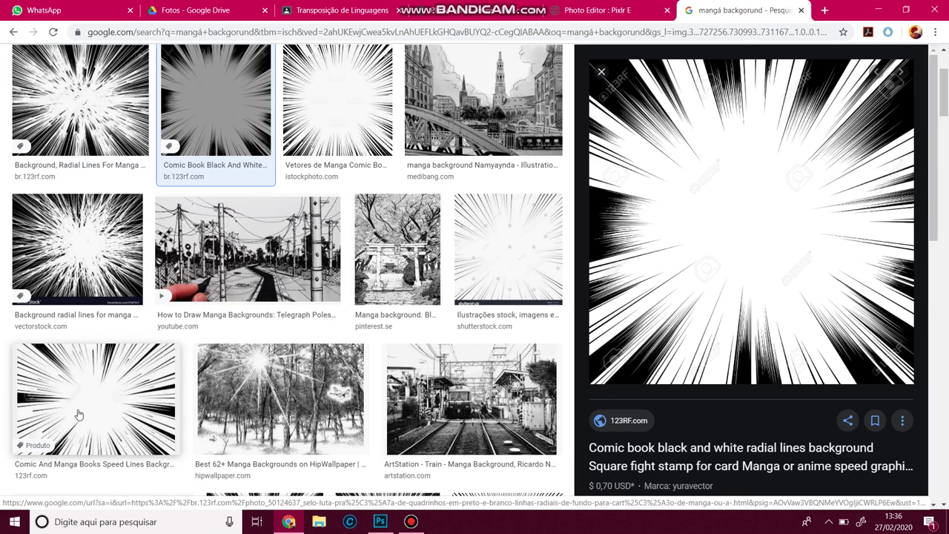
{"action": "left_click", "coordinate": [108, 430]}
{"action": "left_click", "coordinate": [98, 90]}
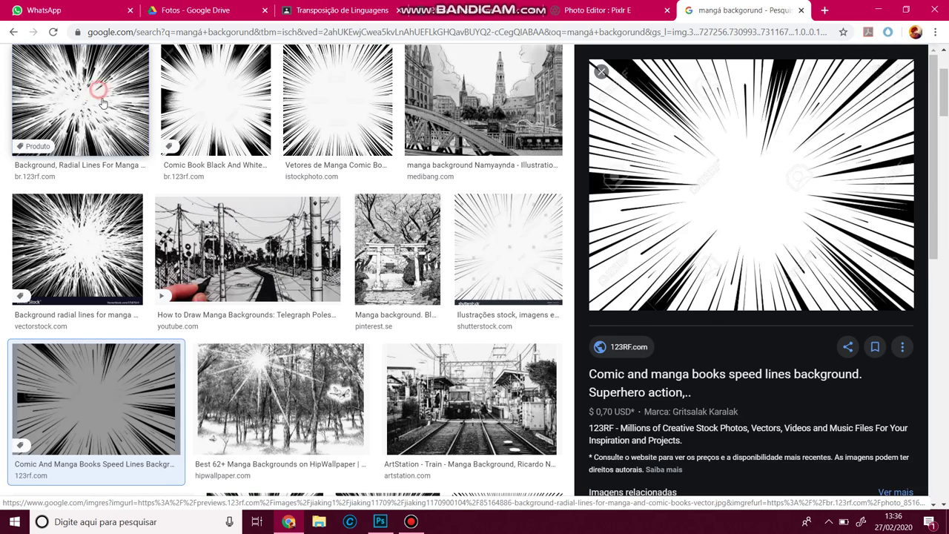
{"action": "left_click", "coordinate": [346, 110]}
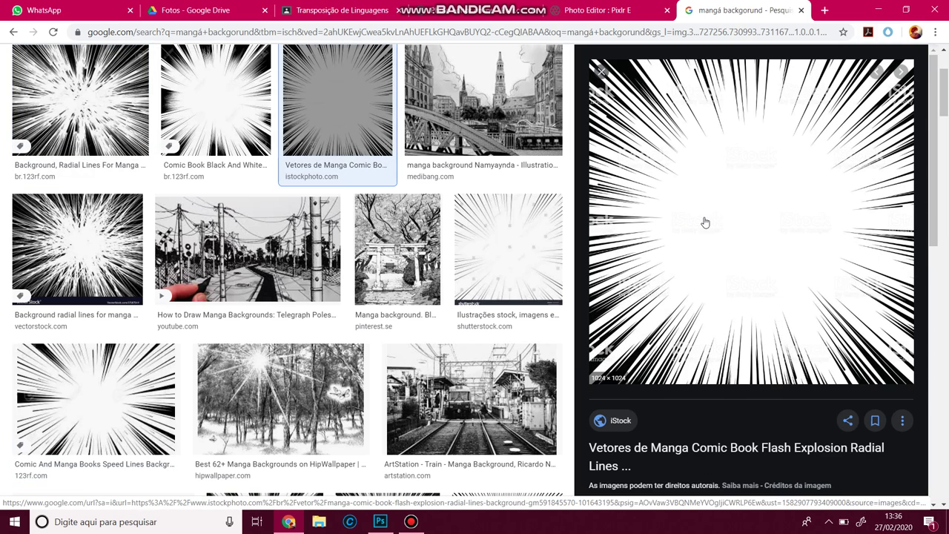
{"action": "scroll", "coordinate": [473, 306], "scroll_direction": "up", "scroll_amount": 3}
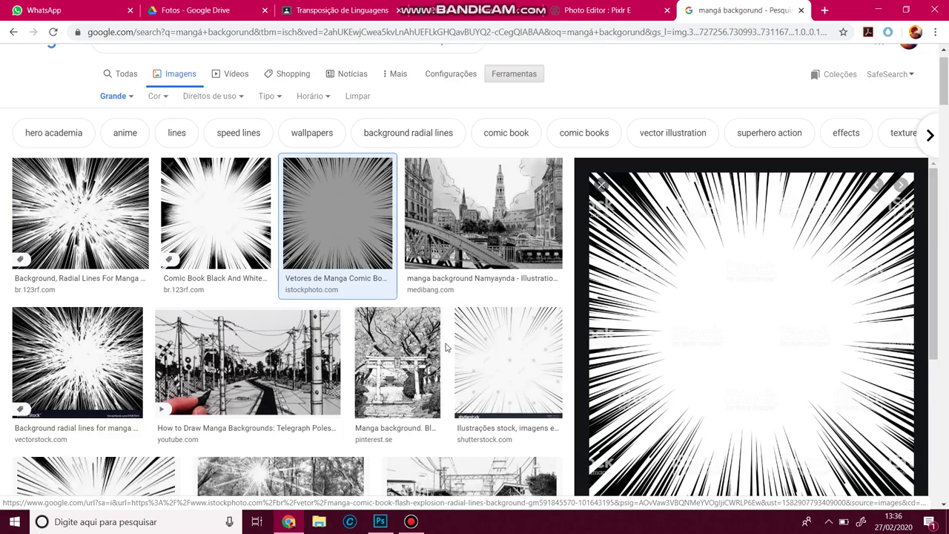
{"action": "left_click", "coordinate": [517, 107]}
{"action": "left_click", "coordinate": [516, 106]}
{"action": "left_click", "coordinate": [115, 127]}
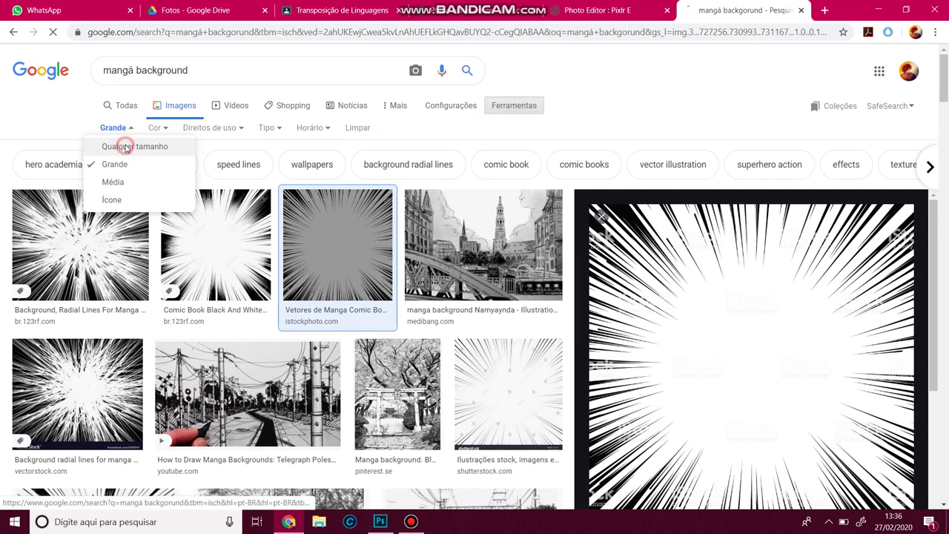
{"action": "left_click", "coordinate": [123, 146]}
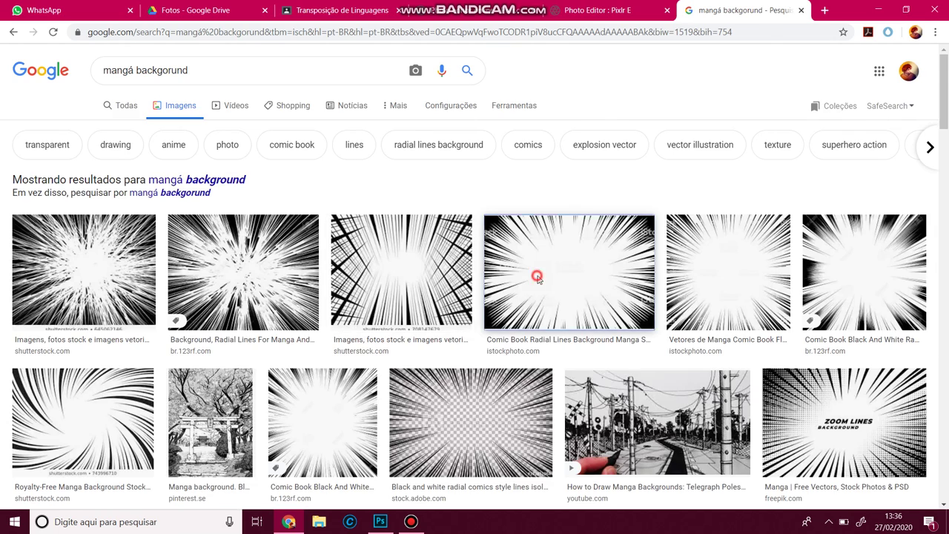
Compare the radial, swirling and transparent speed-line images in the results to find a suitable panel background.
{"action": "left_click", "coordinate": [539, 274]}
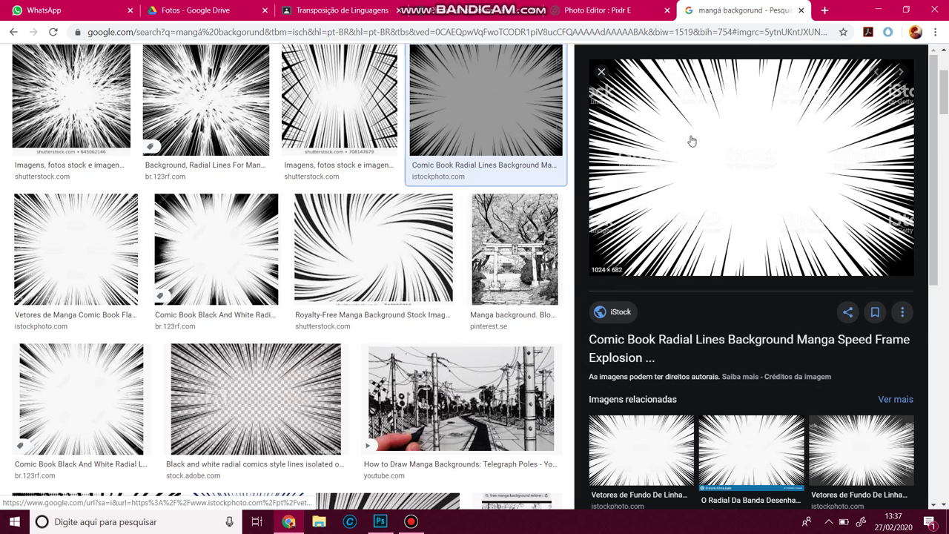
{"action": "left_click", "coordinate": [366, 222]}
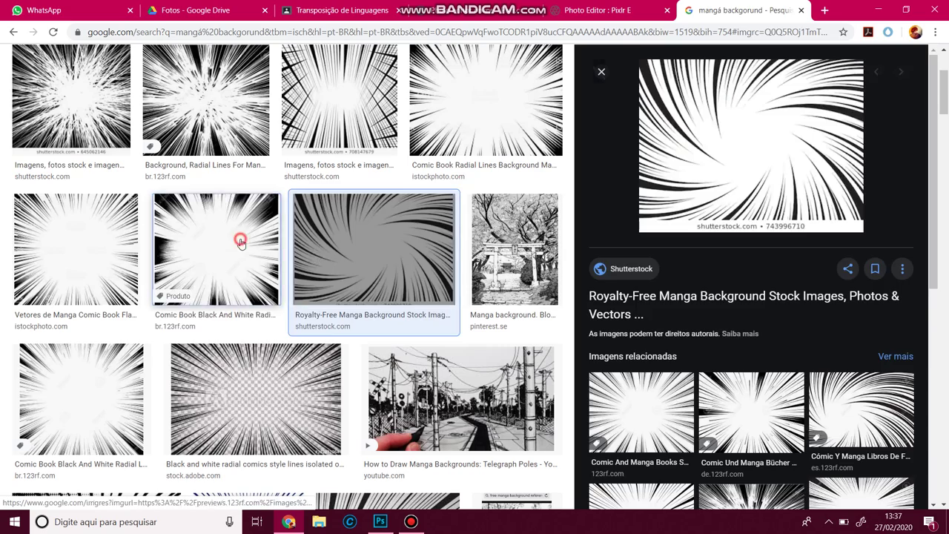
{"action": "left_click", "coordinate": [239, 239]}
{"action": "left_click", "coordinate": [116, 238]}
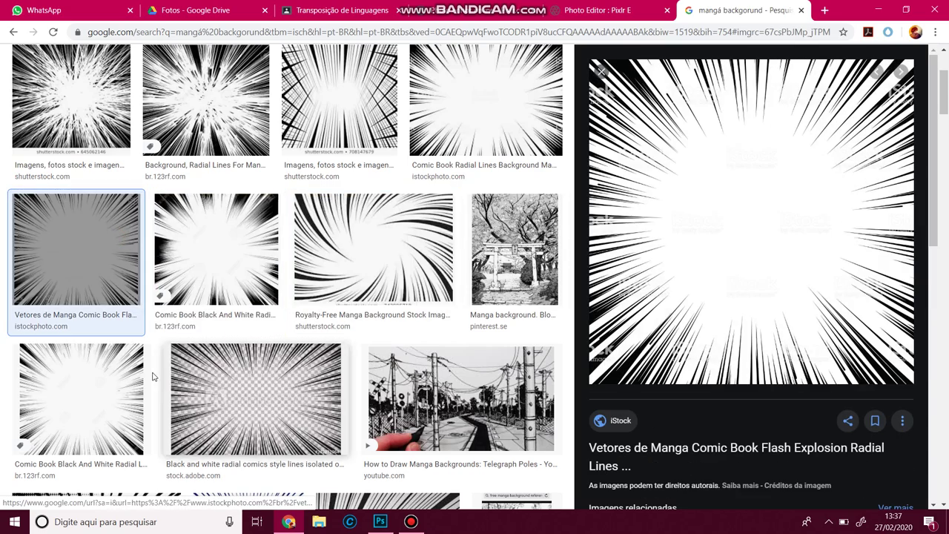
{"action": "left_click", "coordinate": [111, 400]}
{"action": "left_click", "coordinate": [240, 395]}
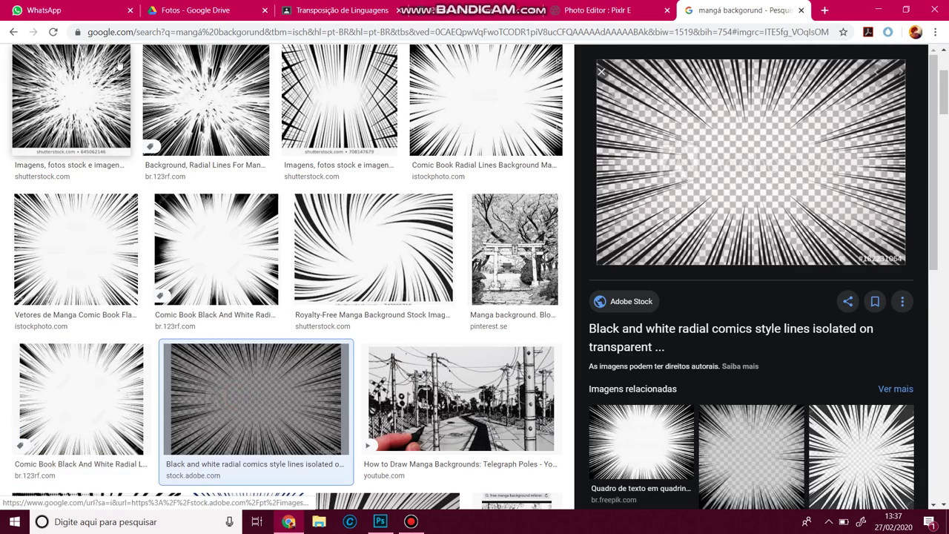
{"action": "left_click", "coordinate": [78, 54]}
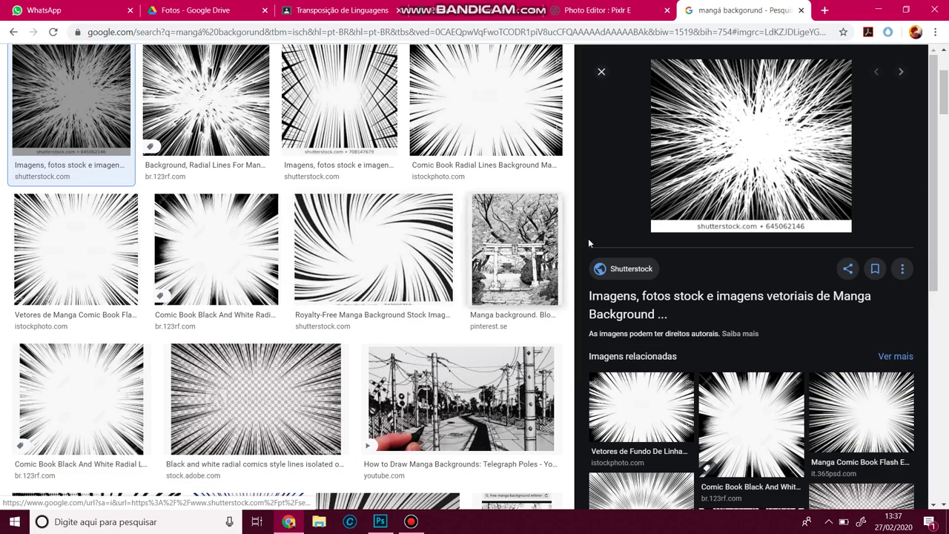
{"action": "scroll", "coordinate": [400, 288], "scroll_direction": "down", "scroll_amount": 4}
{"action": "left_click", "coordinate": [371, 289]}
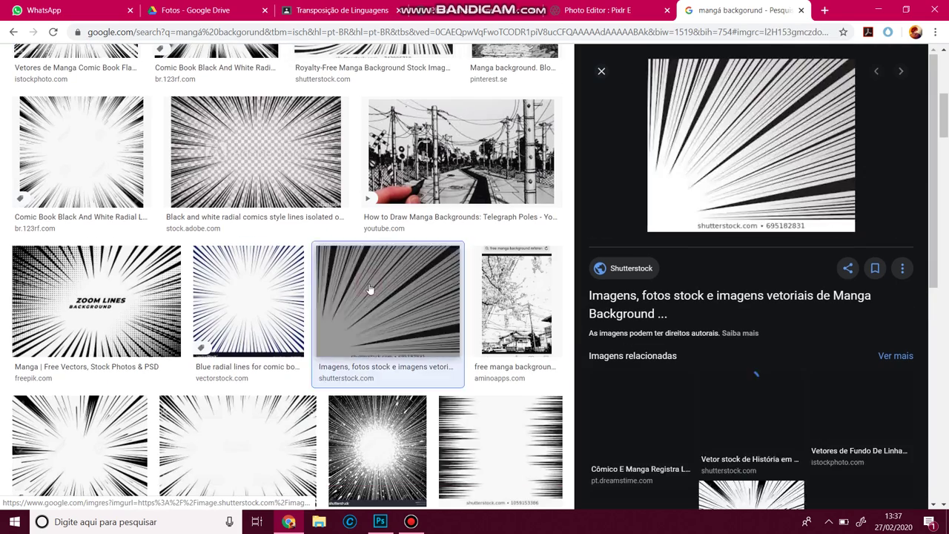
Open the "Blue radial lines for comic book background manga" result and copy its image.
{"action": "left_click", "coordinate": [272, 308]}
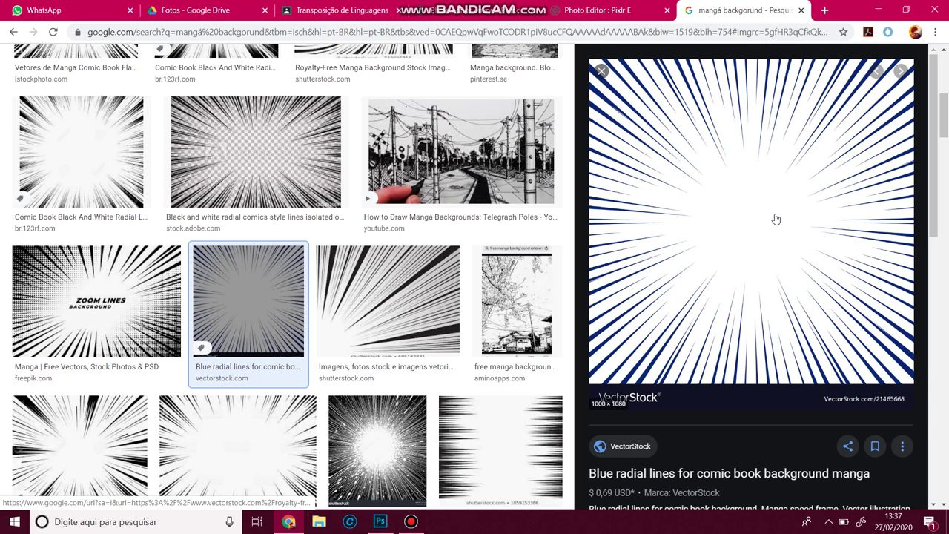
{"action": "right_click", "coordinate": [737, 210]}
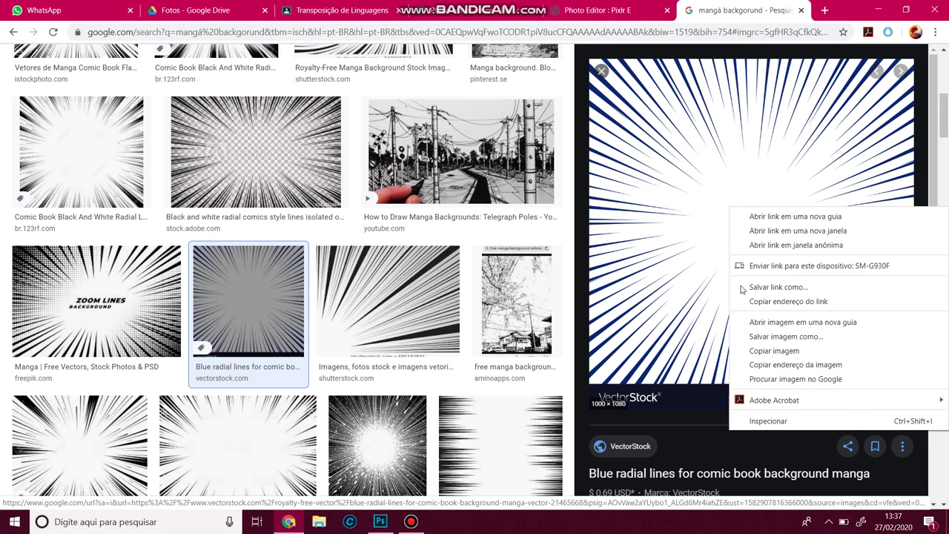
{"action": "left_click", "coordinate": [777, 350]}
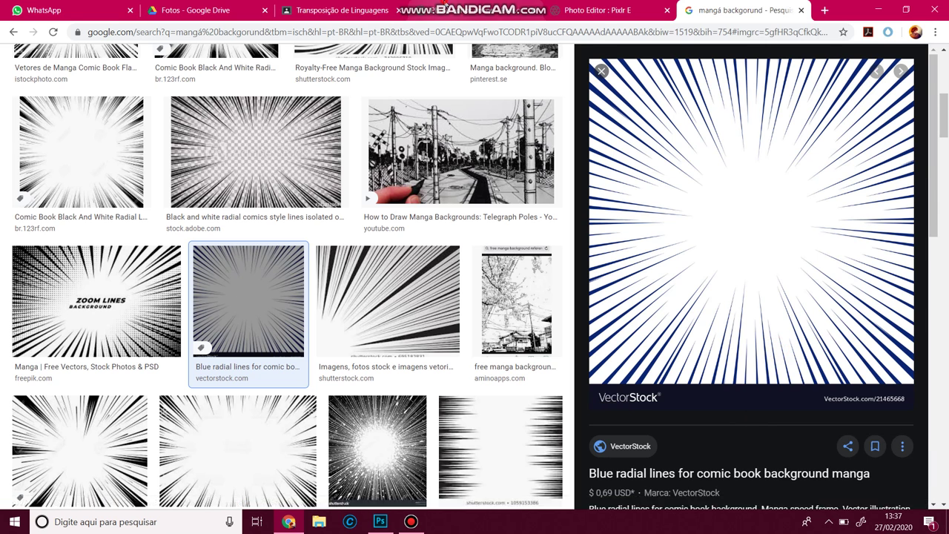
Switch back to Pixlr E, paste the copied blue radial lines image and place its layer between Fundo 4 and Fundo 3.
{"action": "left_click", "coordinate": [443, 7]}
{"action": "left_click", "coordinate": [587, 7]}
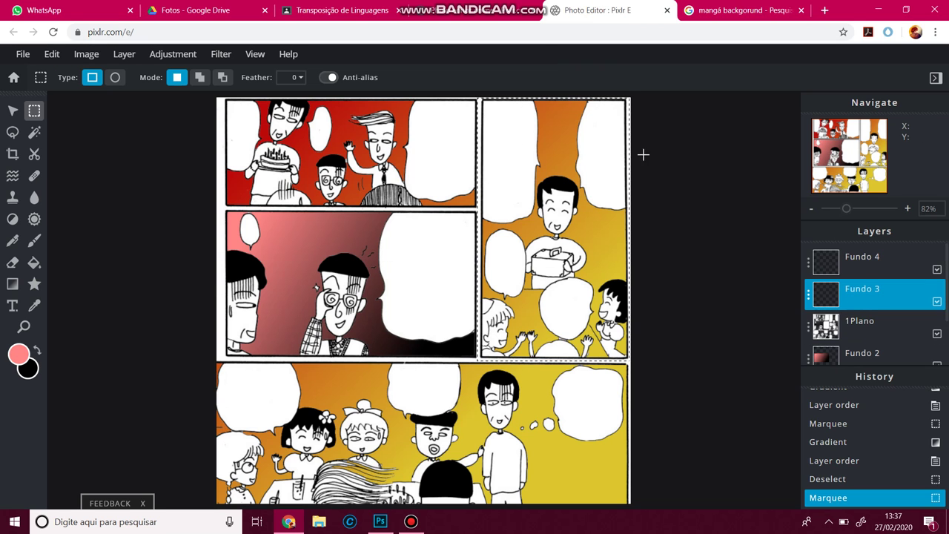
{"action": "key", "text": "ctrl+v"}
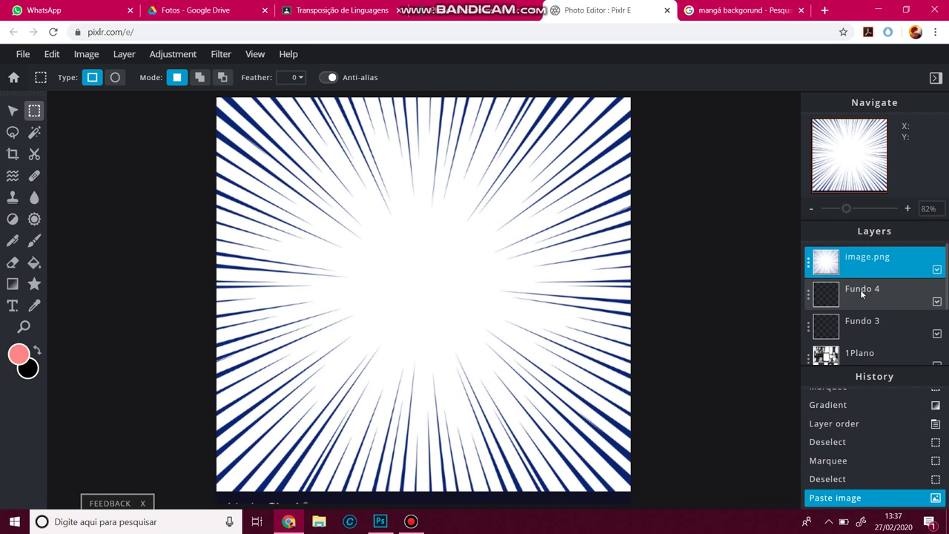
{"action": "left_click_drag", "start_coordinate": [851, 270], "coordinate": [856, 298]}
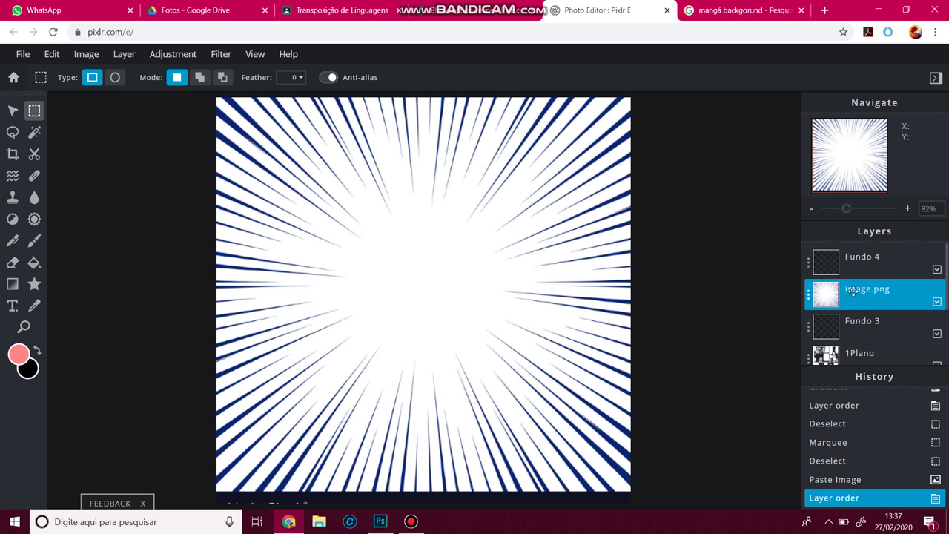
Move the 1Plano layer above image.png and marquee-select the tall upper-right panel with the image.png layer active.
{"action": "left_click_drag", "start_coordinate": [859, 350], "coordinate": [863, 279]}
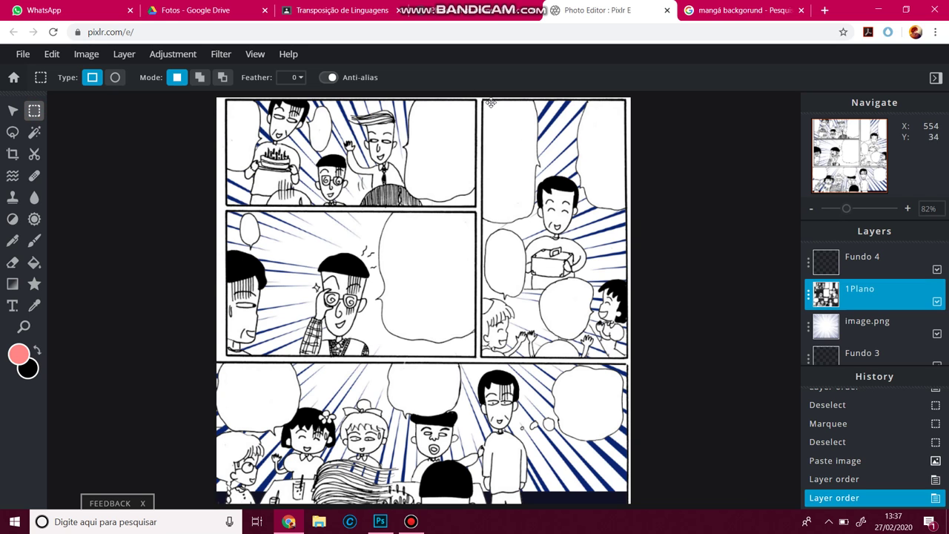
{"action": "left_click_drag", "start_coordinate": [481, 98], "coordinate": [629, 361]}
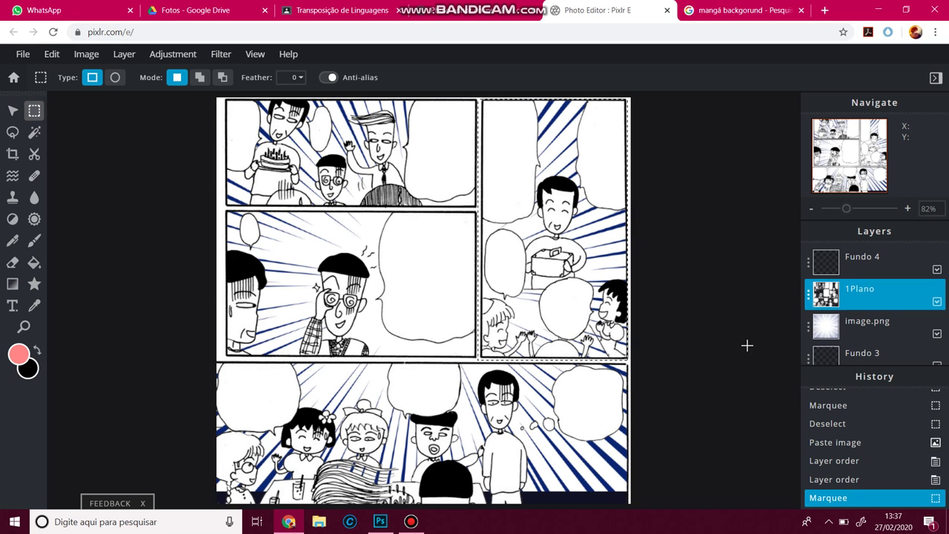
{"action": "left_click", "coordinate": [853, 325]}
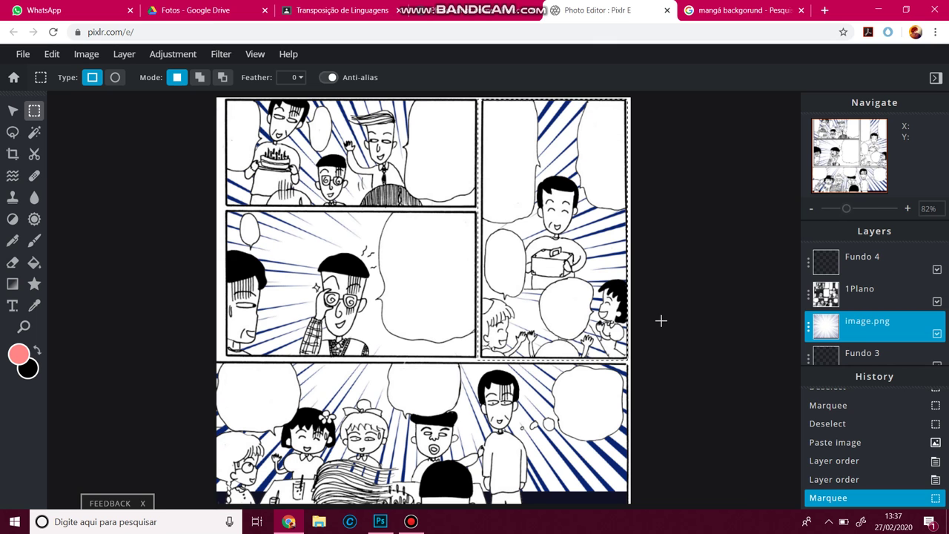
{"action": "key", "text": "ctrl+t"}
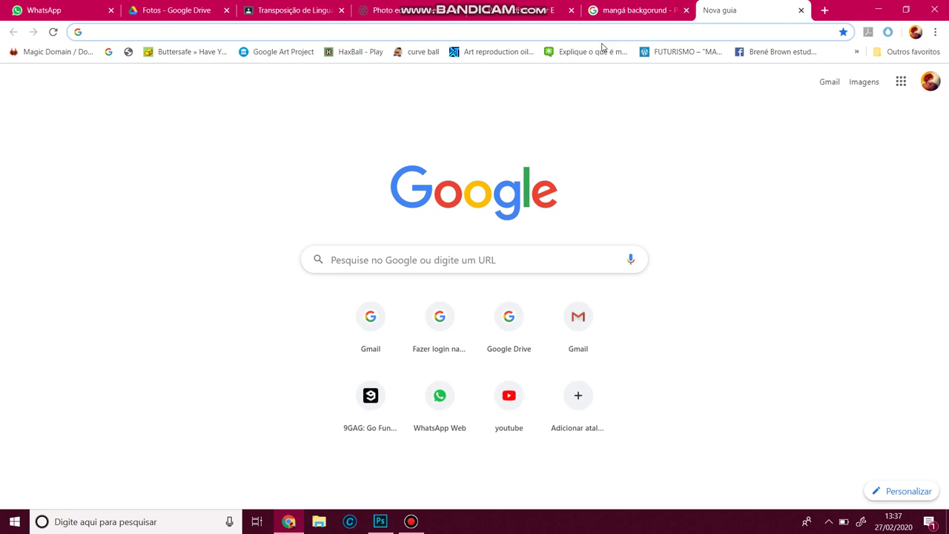
{"action": "left_click", "coordinate": [637, 10]}
{"action": "left_click", "coordinate": [501, 9]}
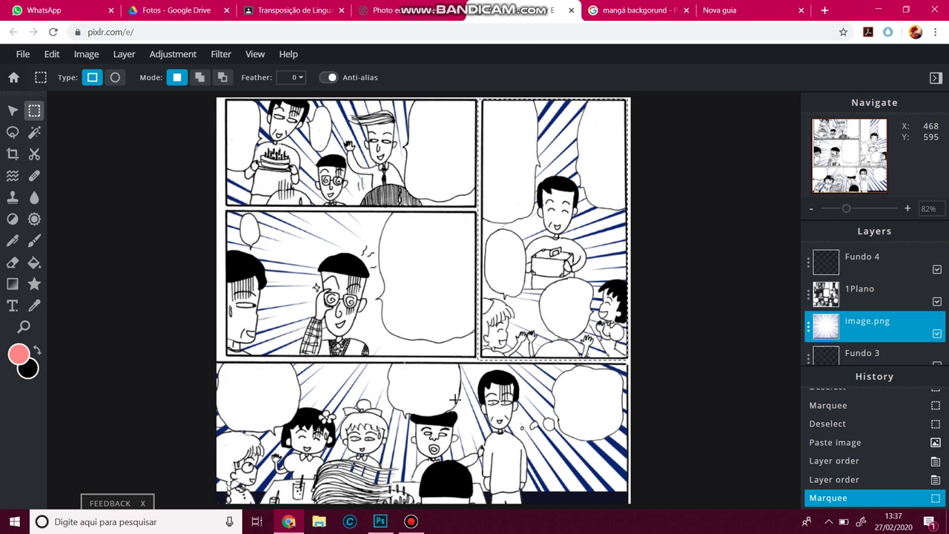
{"action": "key", "text": "v"}
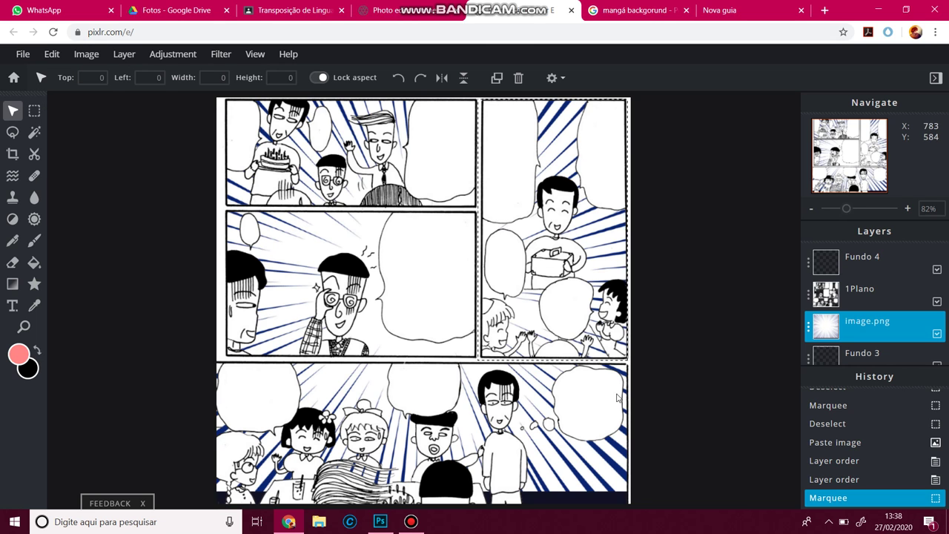
{"action": "scroll", "coordinate": [561, 417], "scroll_direction": "down", "scroll_amount": 2}
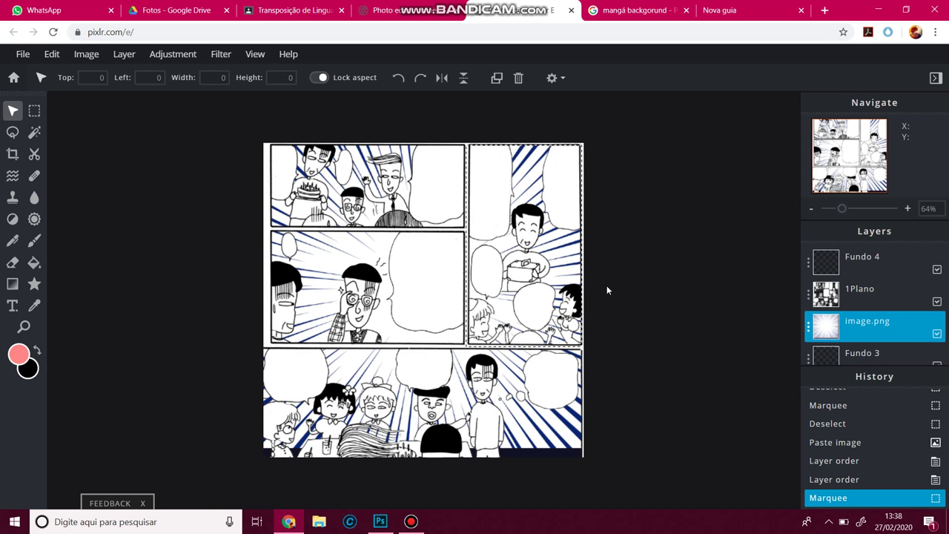
{"action": "key", "text": "ctrl+shift+i"}
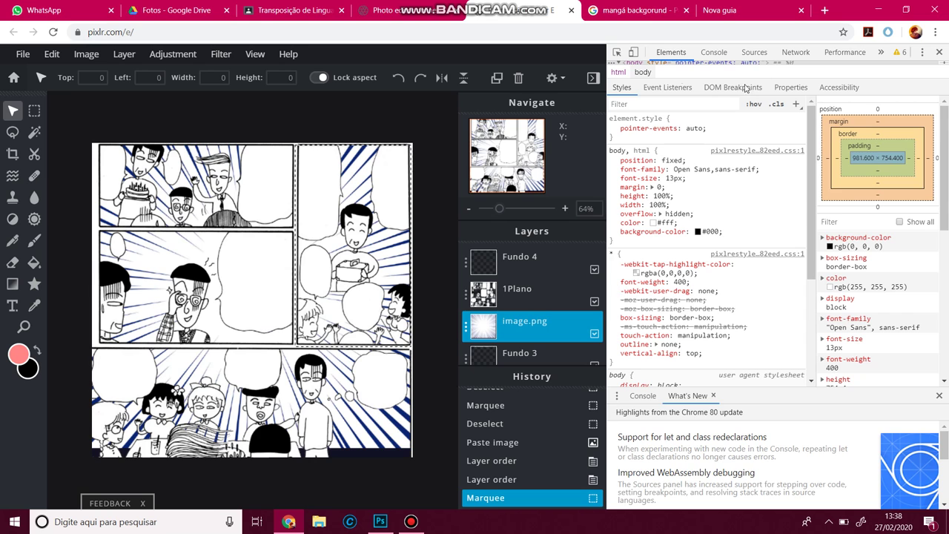
{"action": "left_click", "coordinate": [939, 52]}
{"action": "left_click", "coordinate": [410, 522]}
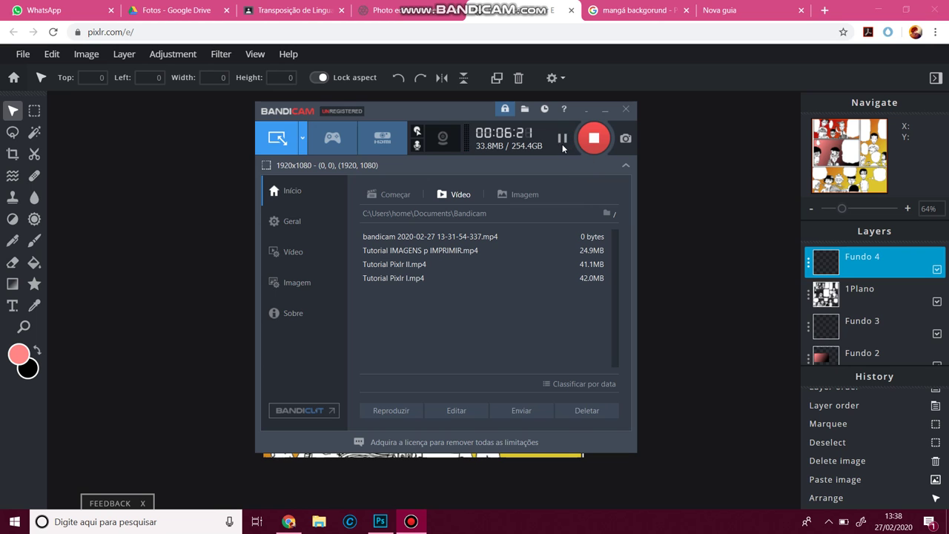
{"action": "left_click", "coordinate": [641, 245]}
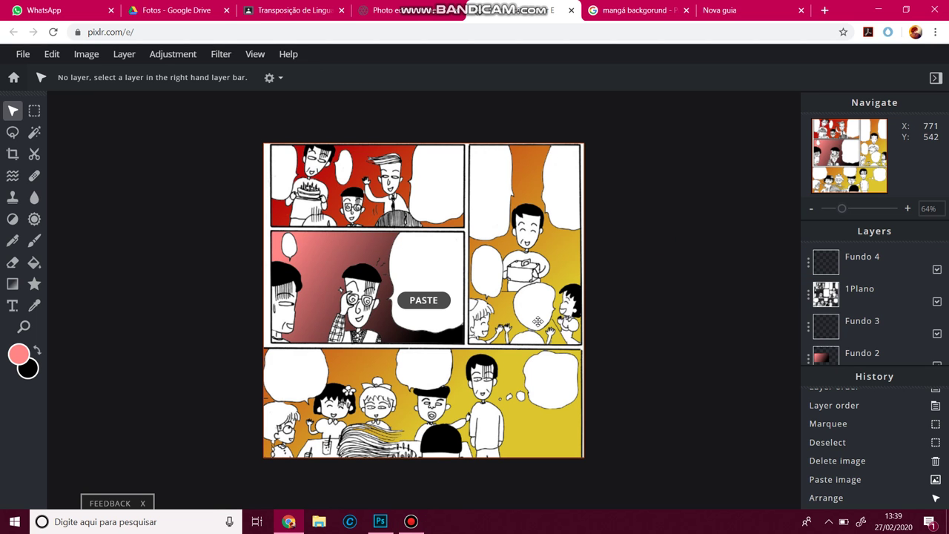
Paste the blue radial lines image and arrange it at 528 × 570 over the tall upper-right panel.
{"action": "left_click", "coordinate": [423, 300]}
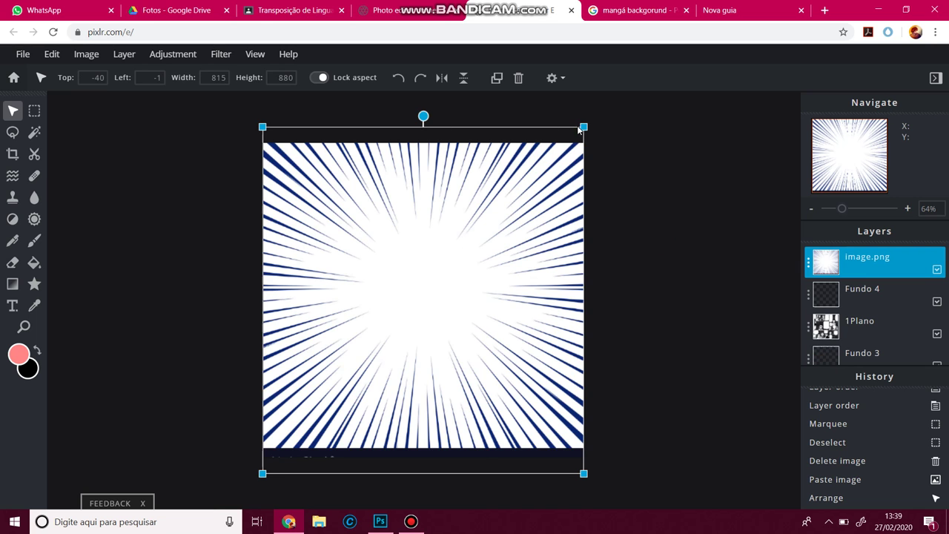
{"action": "left_click_drag", "start_coordinate": [584, 122], "coordinate": [588, 163]}
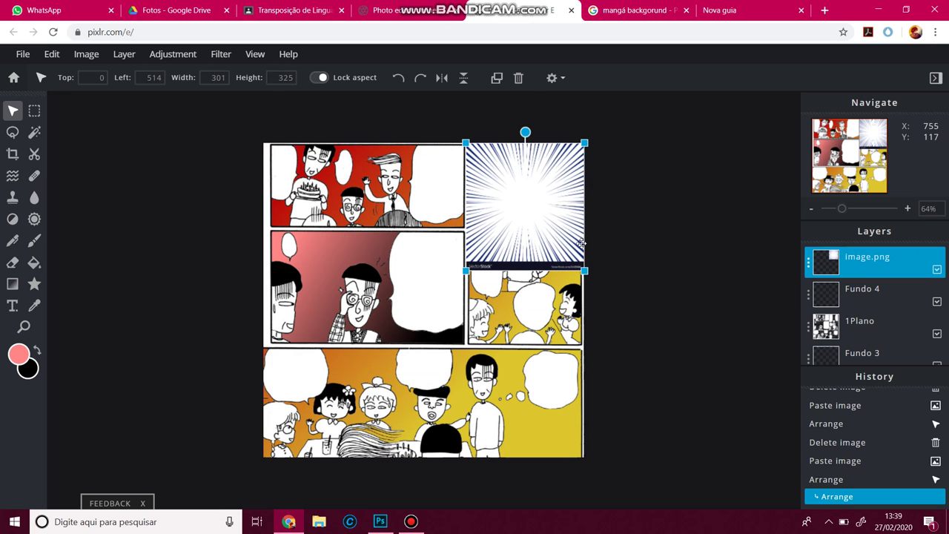
{"action": "left_click_drag", "start_coordinate": [584, 270], "coordinate": [673, 367]}
{"action": "left_click_drag", "start_coordinate": [578, 290], "coordinate": [532, 285]}
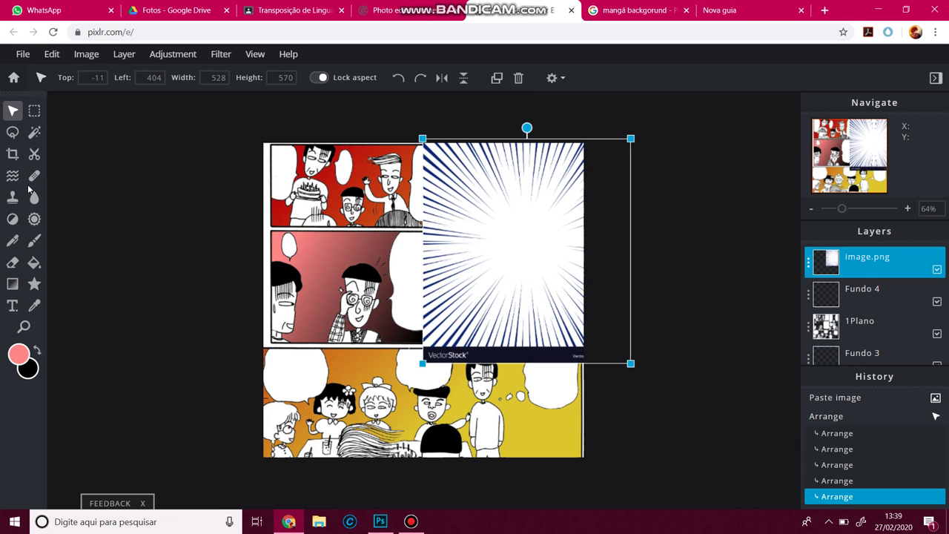
{"action": "left_click", "coordinate": [125, 211]}
Move the 1Plano layer above image.png and erase the radial lines image where it spills into neighbouring panels, using a size 40 brush.
{"action": "left_click", "coordinate": [13, 261]}
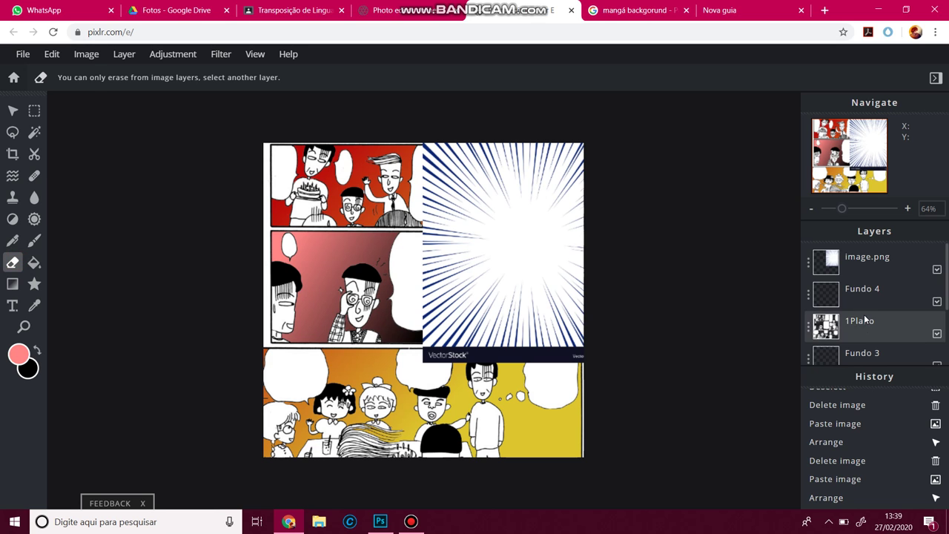
{"action": "left_click", "coordinate": [849, 264]}
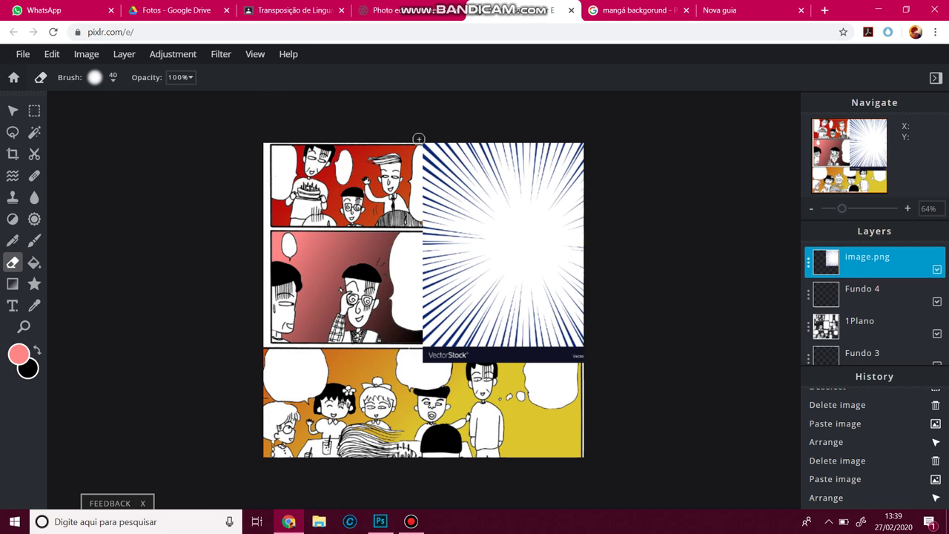
{"action": "left_click_drag", "start_coordinate": [861, 326], "coordinate": [860, 260]}
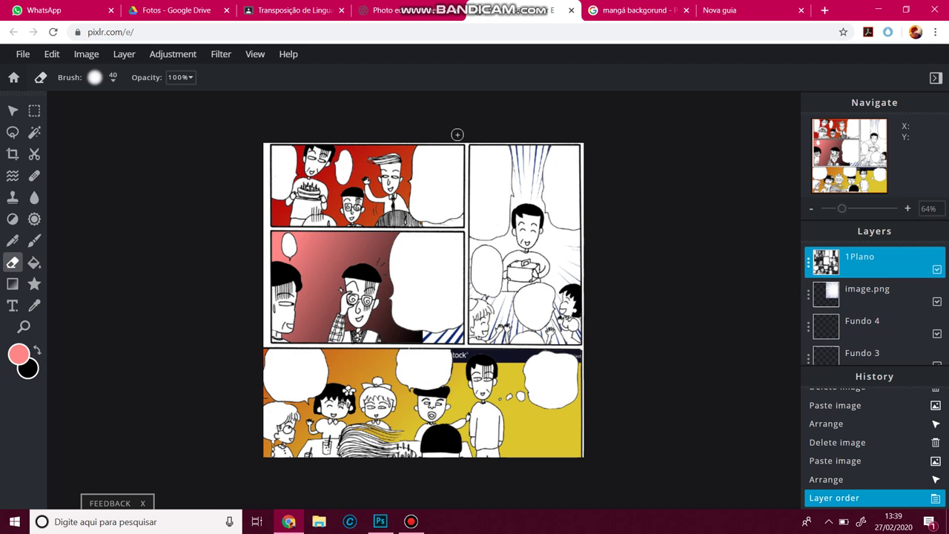
{"action": "left_click", "coordinate": [831, 292]}
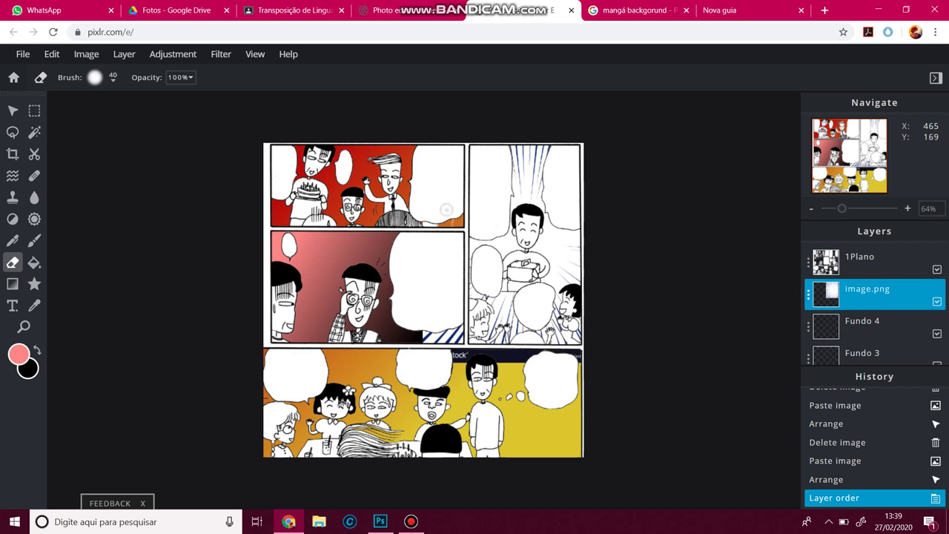
{"action": "mouse_move", "coordinate": [457, 330]}
{"action": "left_mouse_down"}
{"action": "mouse_move", "coordinate": [427, 339]}
{"action": "mouse_move", "coordinate": [452, 336]}
{"action": "mouse_move", "coordinate": [451, 356]}
{"action": "mouse_move", "coordinate": [532, 359]}
{"action": "mouse_move", "coordinate": [460, 364]}
{"action": "mouse_move", "coordinate": [599, 360]}
{"action": "mouse_move", "coordinate": [535, 363]}
{"action": "mouse_move", "coordinate": [558, 349]}
{"action": "left_mouse_up"}
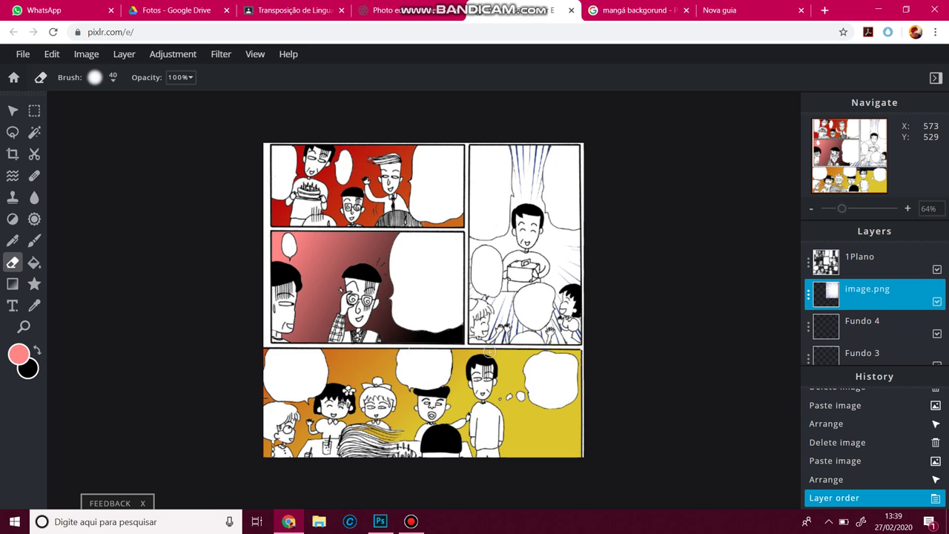
{"action": "left_click_drag", "start_coordinate": [438, 352], "coordinate": [554, 234]}
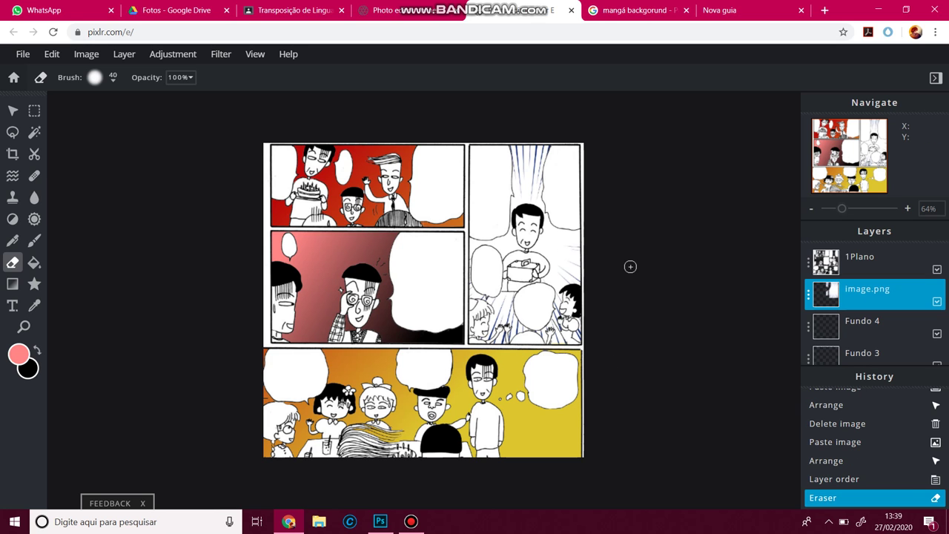
Delete the unused Fundo 4 layer and marquee-select the upper-left panel with the Fundo 3 layer active.
{"action": "left_click", "coordinate": [861, 323]}
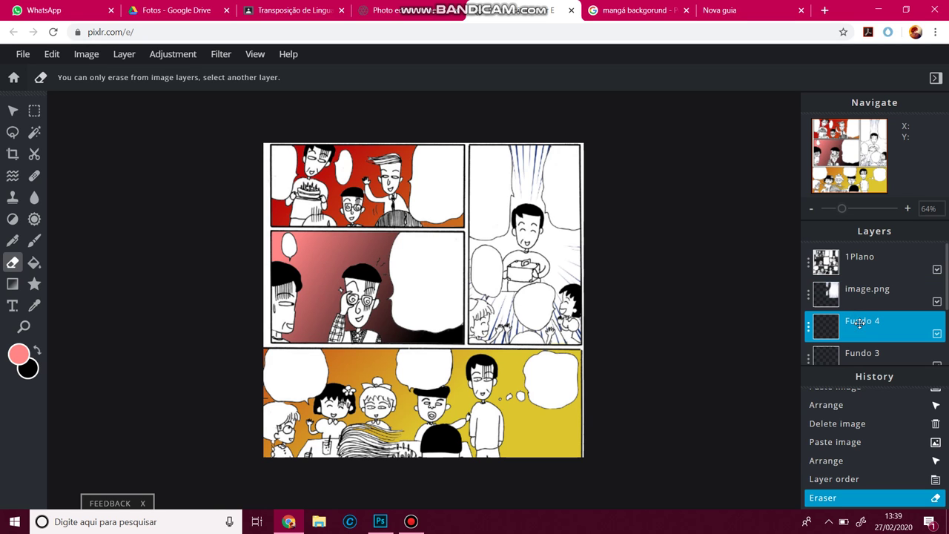
{"action": "key", "text": "Delete"}
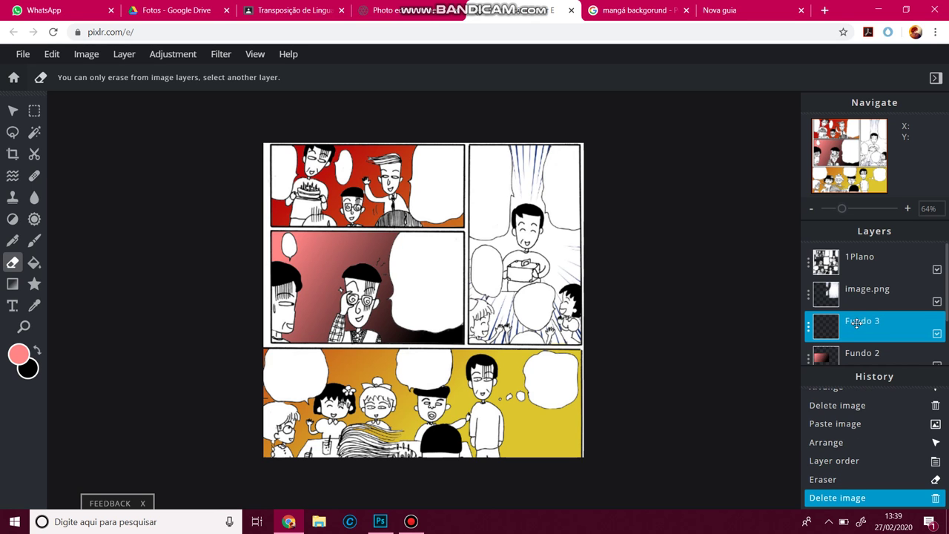
{"action": "scroll", "coordinate": [861, 320], "scroll_direction": "down", "scroll_amount": 2}
{"action": "scroll", "coordinate": [860, 319], "scroll_direction": "up", "scroll_amount": 2}
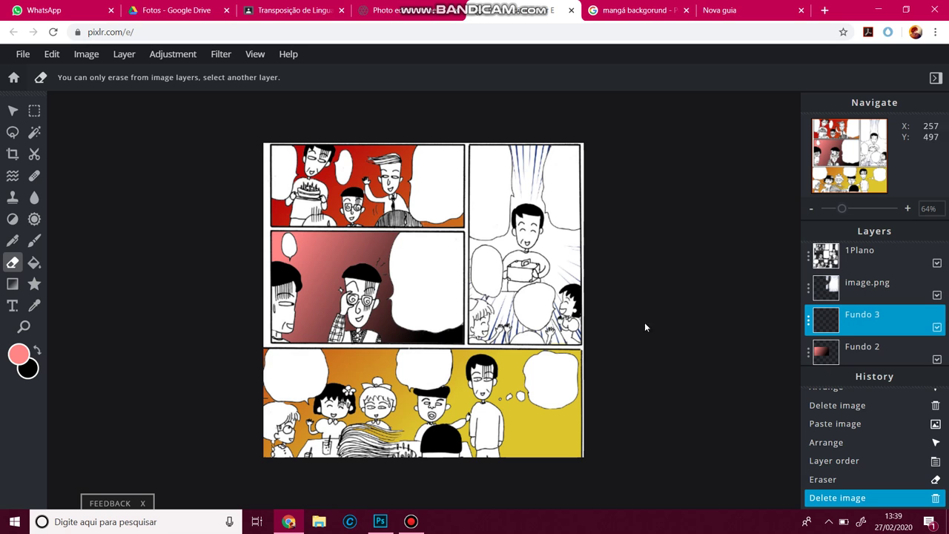
{"action": "key", "text": "m"}
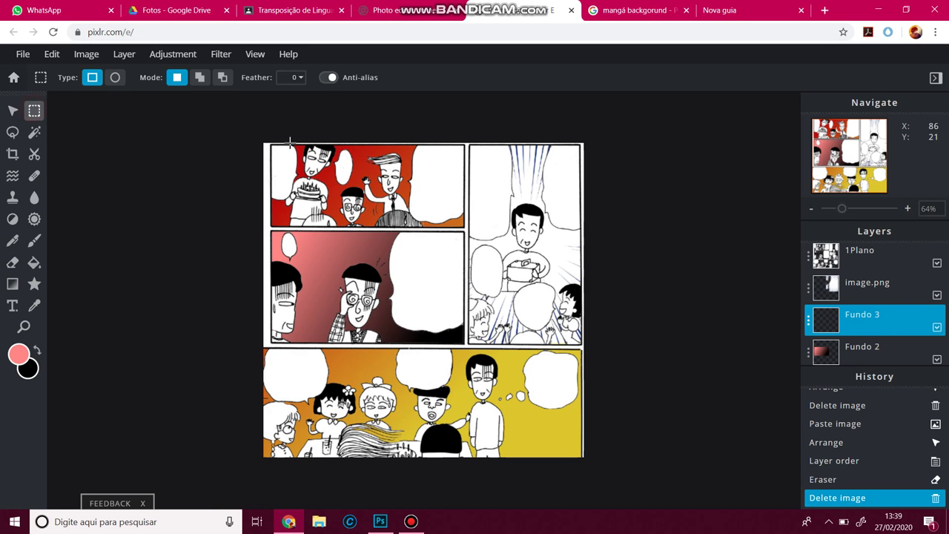
{"action": "left_click_drag", "start_coordinate": [262, 139], "coordinate": [468, 231]}
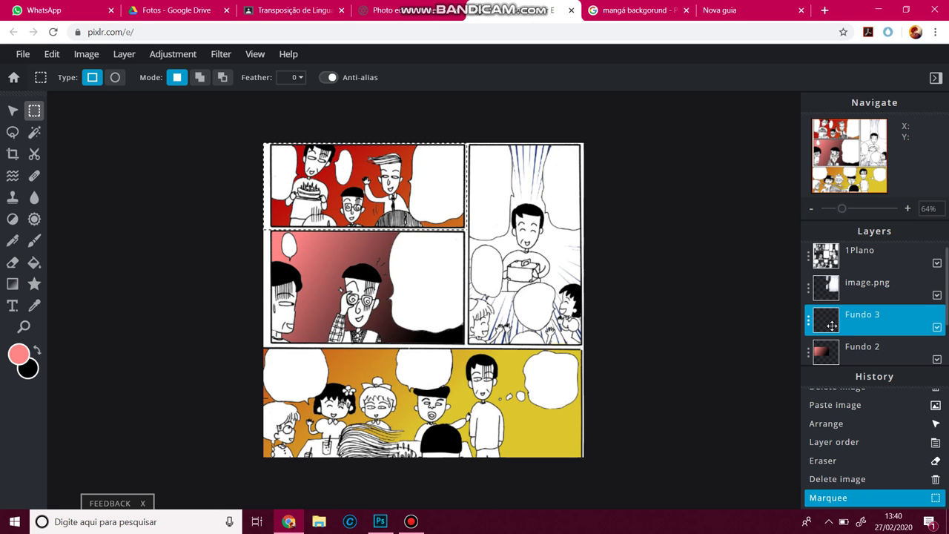
Set the foreground colour to #804343 and the background colour to the dark red #960A0A.
{"action": "left_click", "coordinate": [18, 354]}
{"action": "left_click", "coordinate": [350, 231]}
{"action": "left_click_drag", "start_coordinate": [349, 232], "coordinate": [407, 276]}
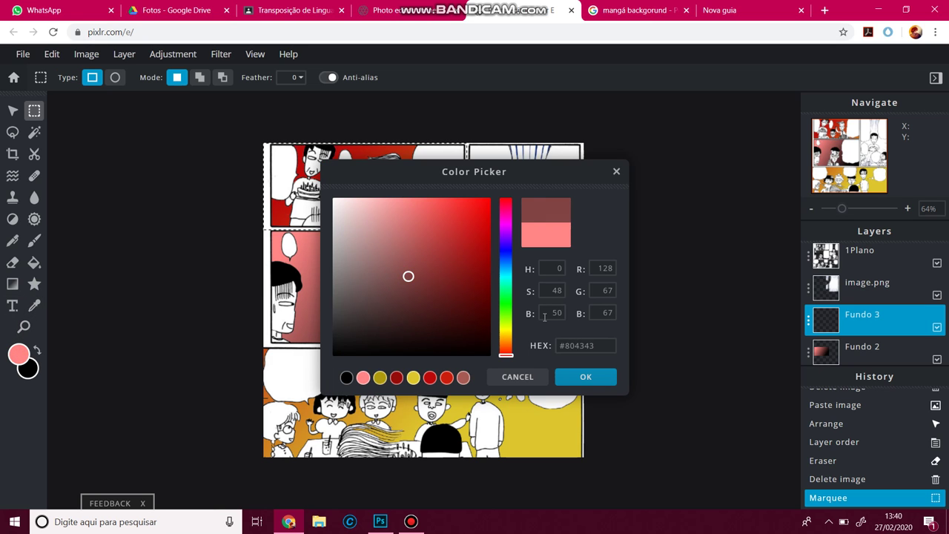
{"action": "left_click", "coordinate": [585, 378]}
{"action": "left_click", "coordinate": [28, 374]}
{"action": "left_click", "coordinate": [382, 206]}
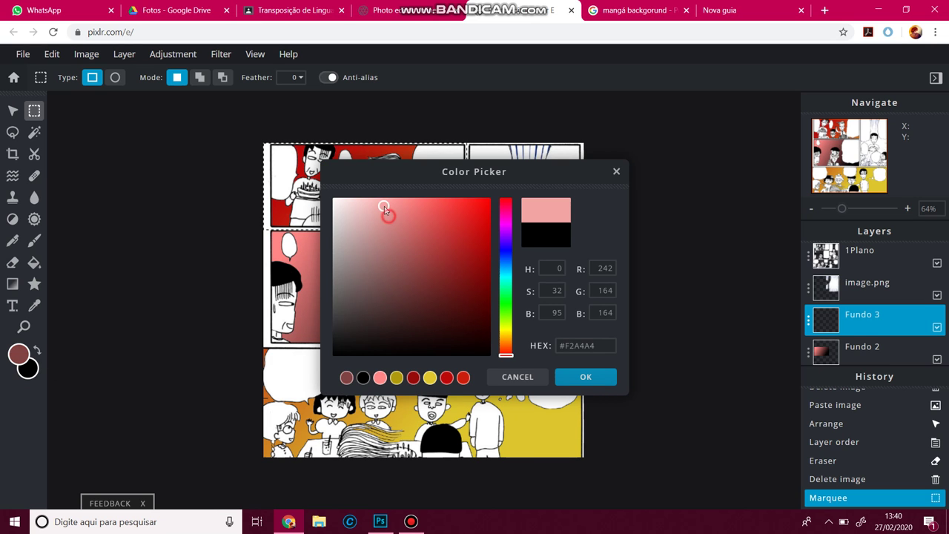
{"action": "left_click", "coordinate": [432, 377]}
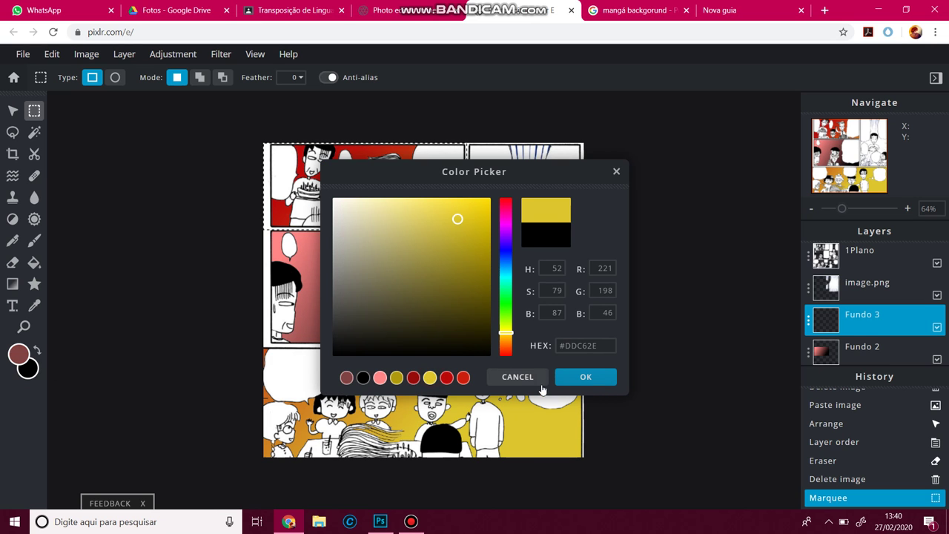
{"action": "left_click", "coordinate": [413, 378]}
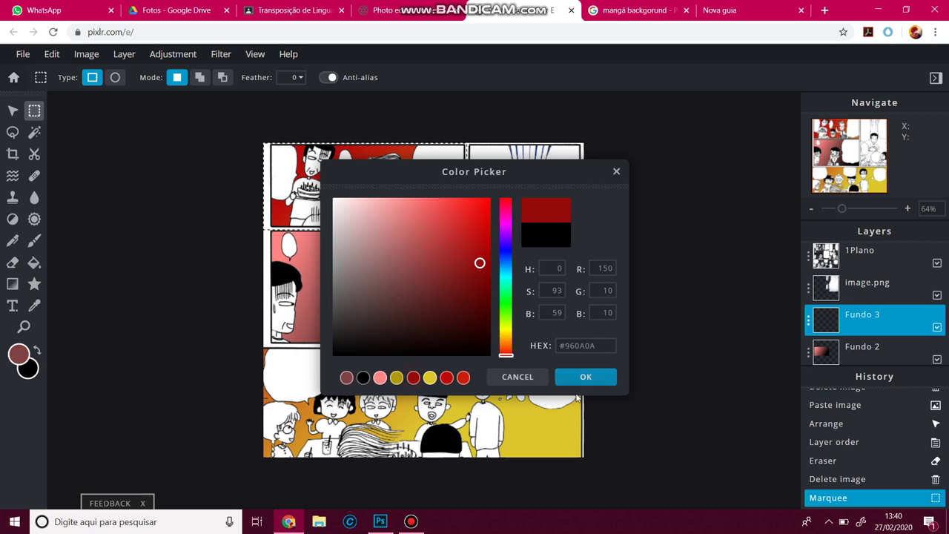
{"action": "left_click", "coordinate": [569, 380]}
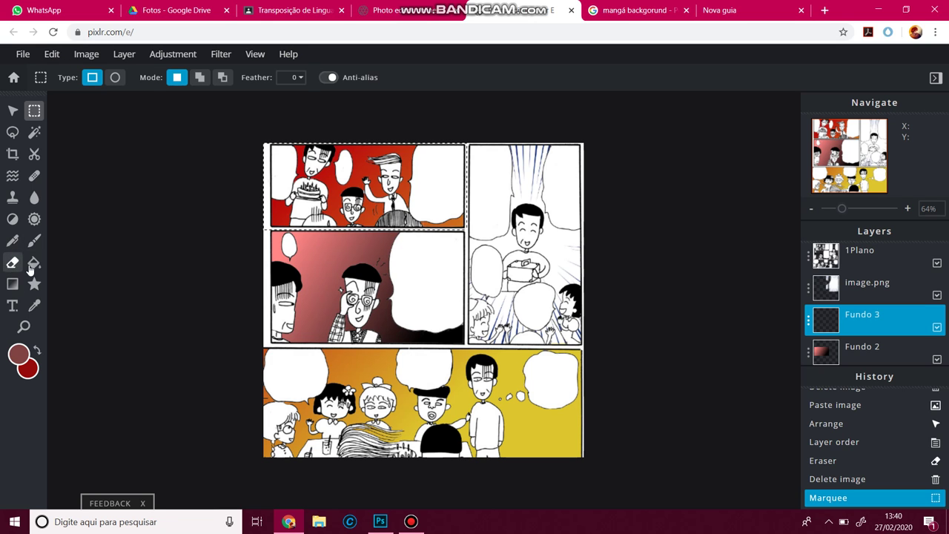
Fill the selected upper-left panel on Fundo 3 with a linear gradient from the muted red to the dark red, and deselect.
{"action": "left_click", "coordinate": [12, 283]}
{"action": "left_click_drag", "start_coordinate": [291, 219], "coordinate": [439, 165]}
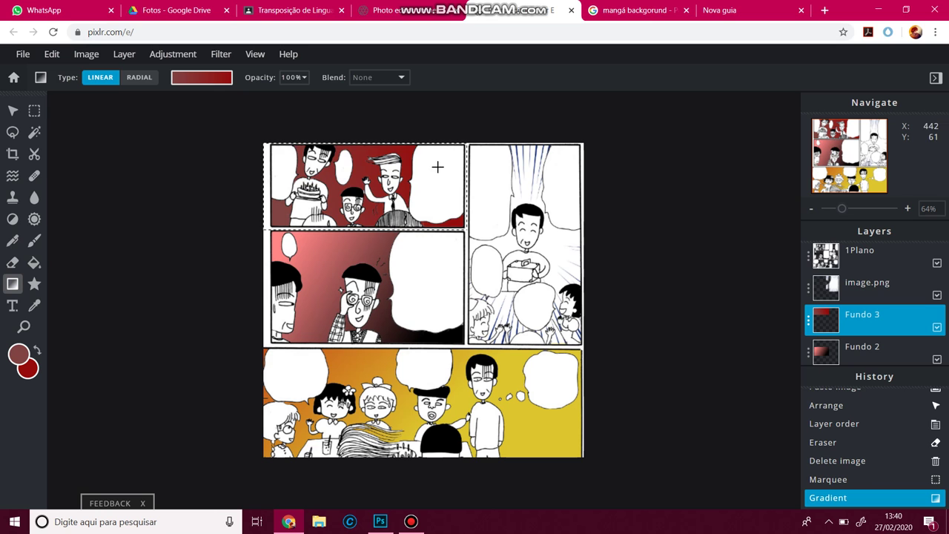
{"action": "left_click_drag", "start_coordinate": [310, 196], "coordinate": [491, 223]}
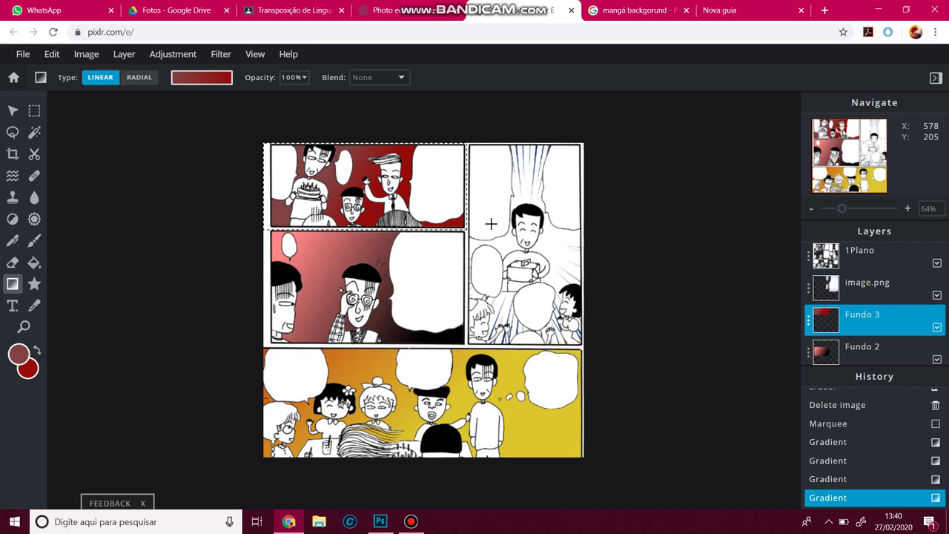
{"action": "key", "text": "ctrl+d"}
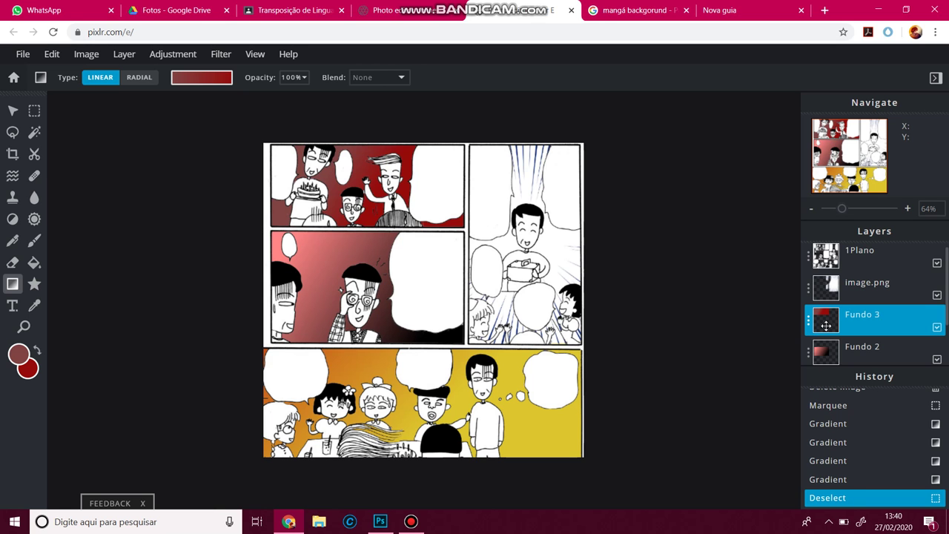
Flatten all layers into one image and unlock the resulting Background layer.
{"action": "left_click", "coordinate": [126, 54]}
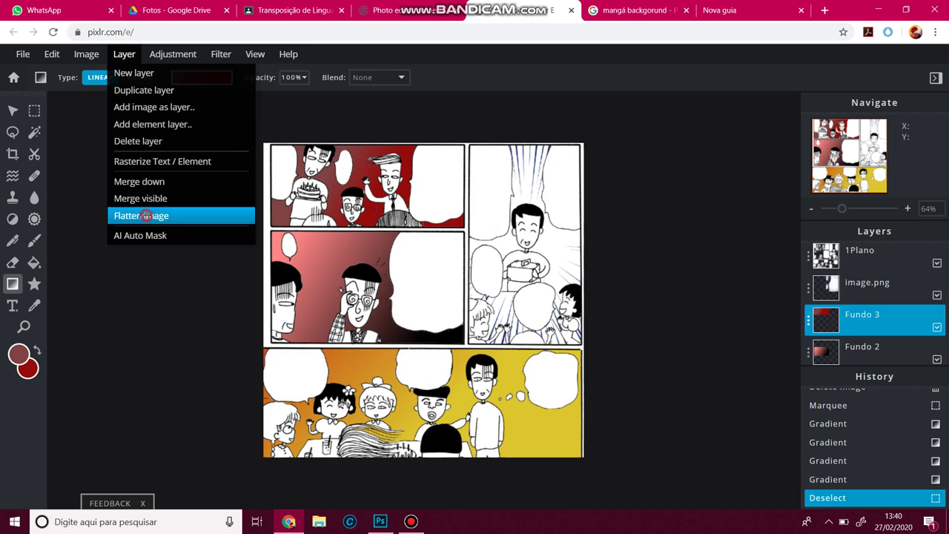
{"action": "left_click", "coordinate": [145, 216]}
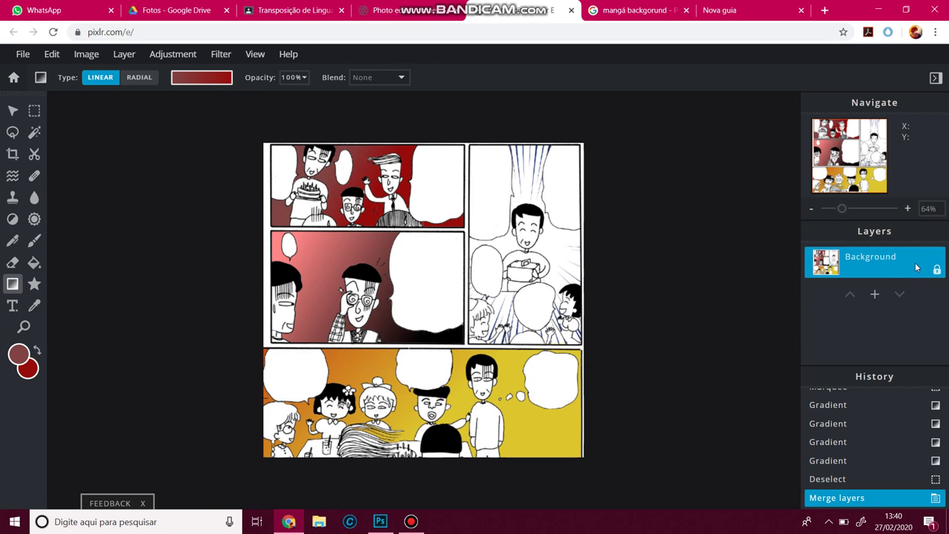
{"action": "left_click", "coordinate": [937, 271]}
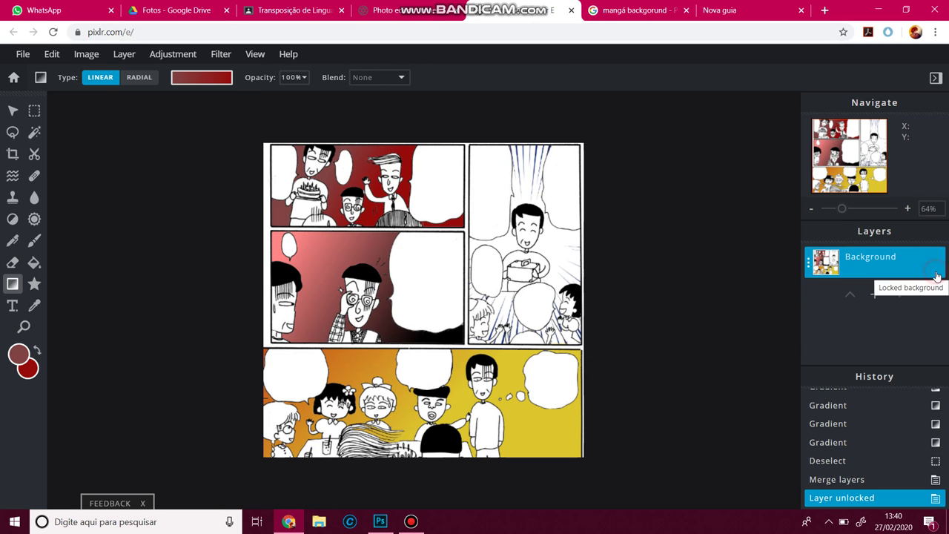
Rename the flattened Background layer as quadrinho.
{"action": "double_click", "coordinate": [876, 257]}
{"action": "double_click", "coordinate": [704, 268]}
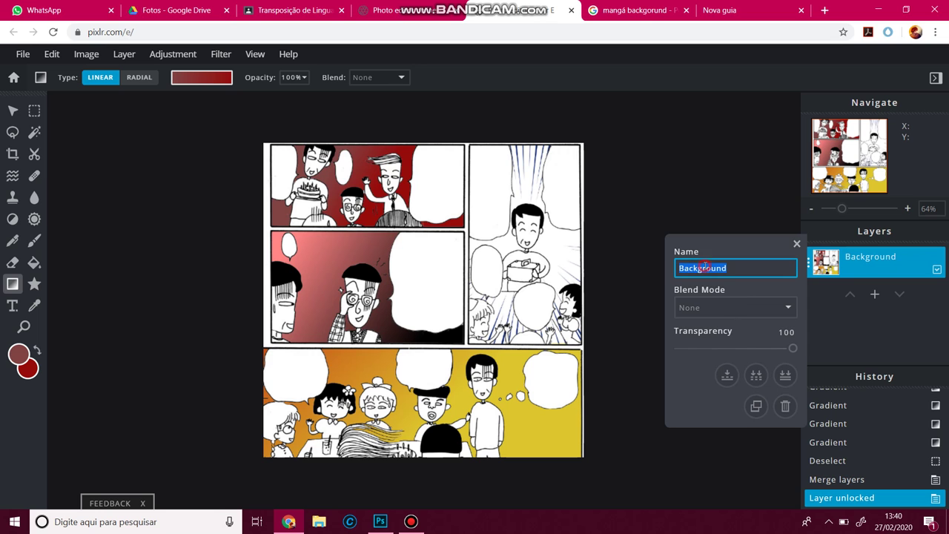
{"action": "type", "text": "quadrinho"}
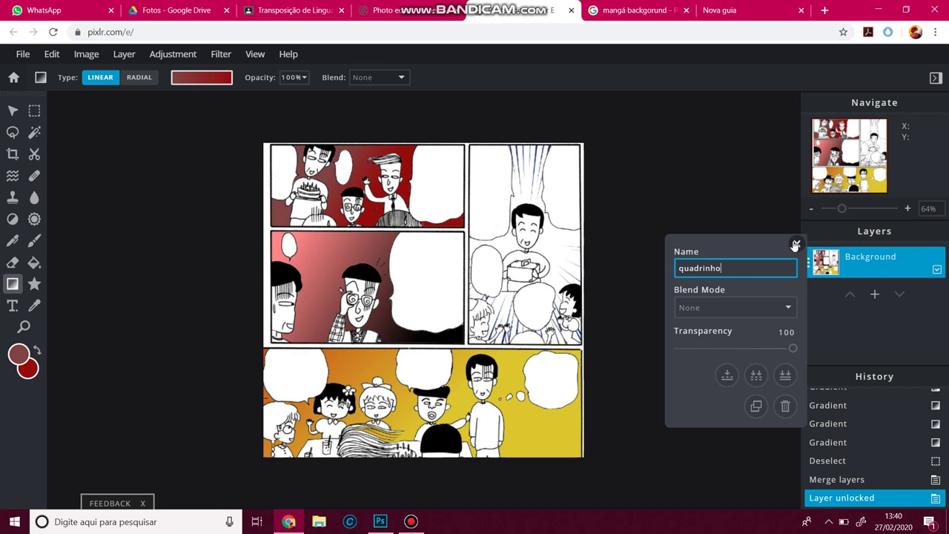
{"action": "left_click", "coordinate": [795, 246]}
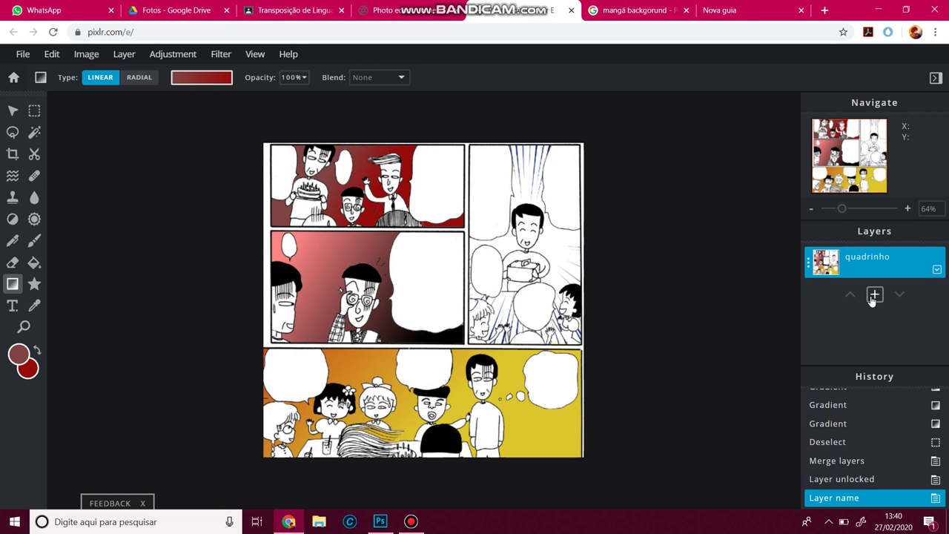
Add a new text layer with the placeholder text and set its font size to 10.
{"action": "left_click", "coordinate": [12, 305]}
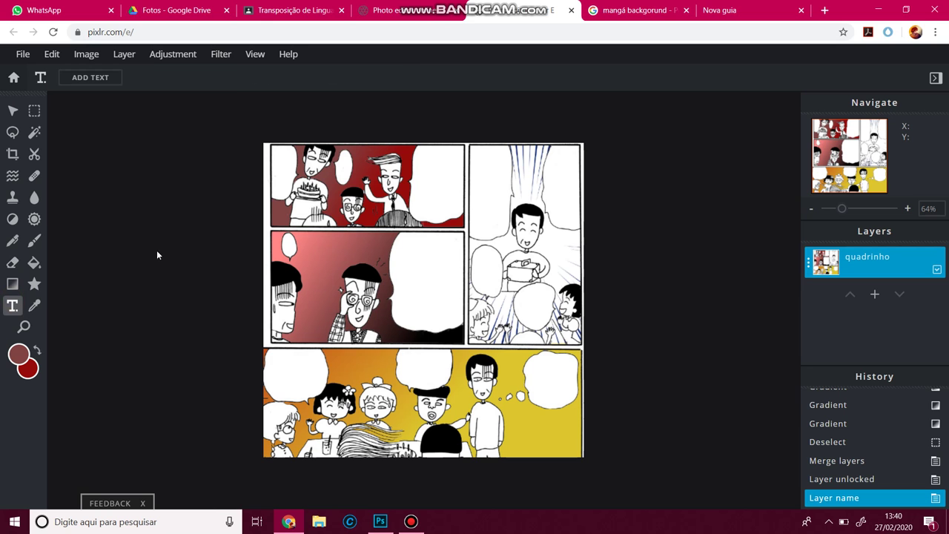
{"action": "left_click", "coordinate": [289, 176]}
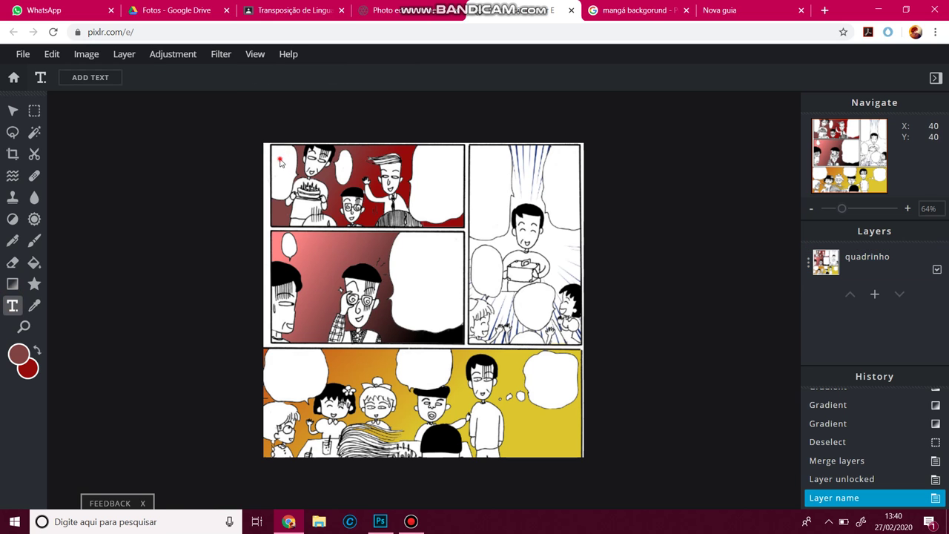
{"action": "left_click", "coordinate": [280, 163]}
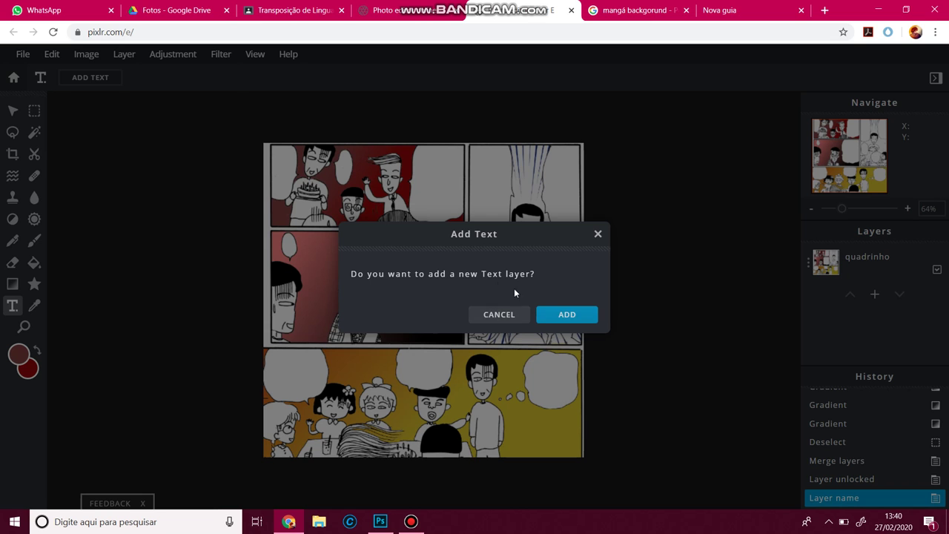
{"action": "left_click", "coordinate": [557, 317]}
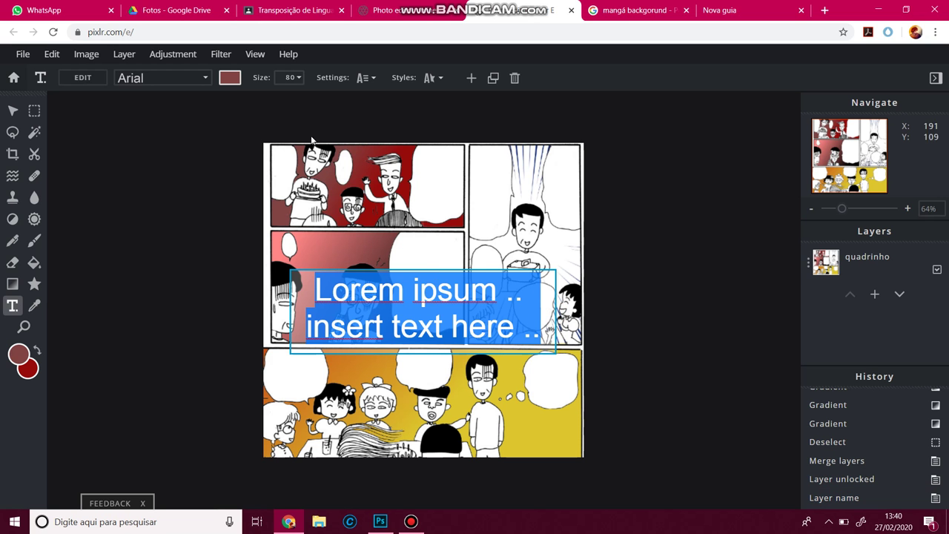
{"action": "left_click", "coordinate": [289, 78]}
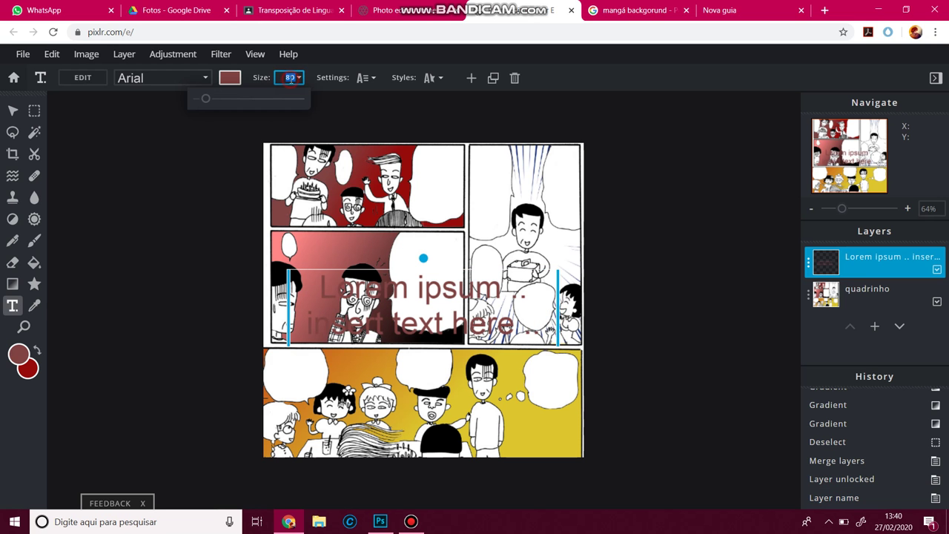
{"action": "type", "text": "10"}
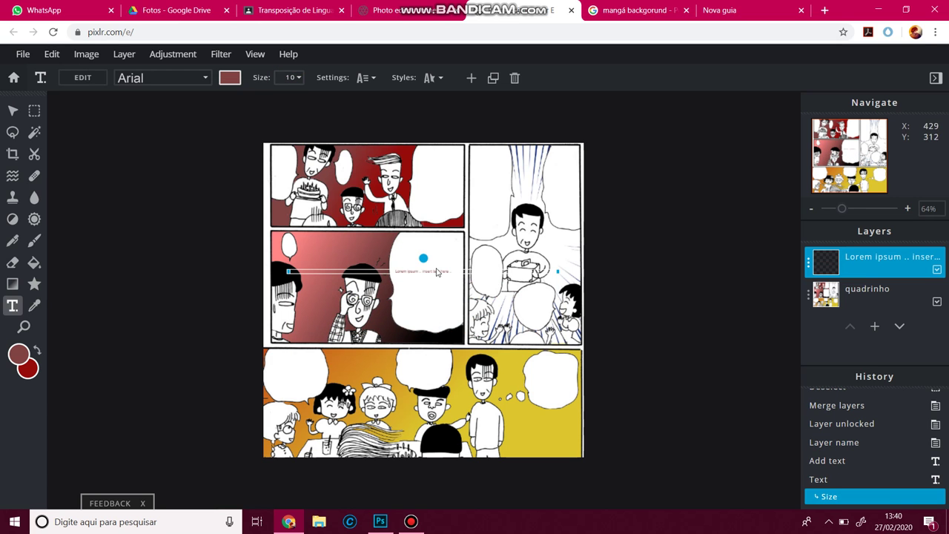
Move the placeholder text up onto the page's upper-left panel and select its wording.
{"action": "scroll", "coordinate": [438, 274], "scroll_direction": "up", "scroll_amount": 1}
{"action": "left_click_drag", "start_coordinate": [430, 257], "coordinate": [276, 110]}
{"action": "scroll", "coordinate": [280, 151], "scroll_direction": "up", "scroll_amount": 1}
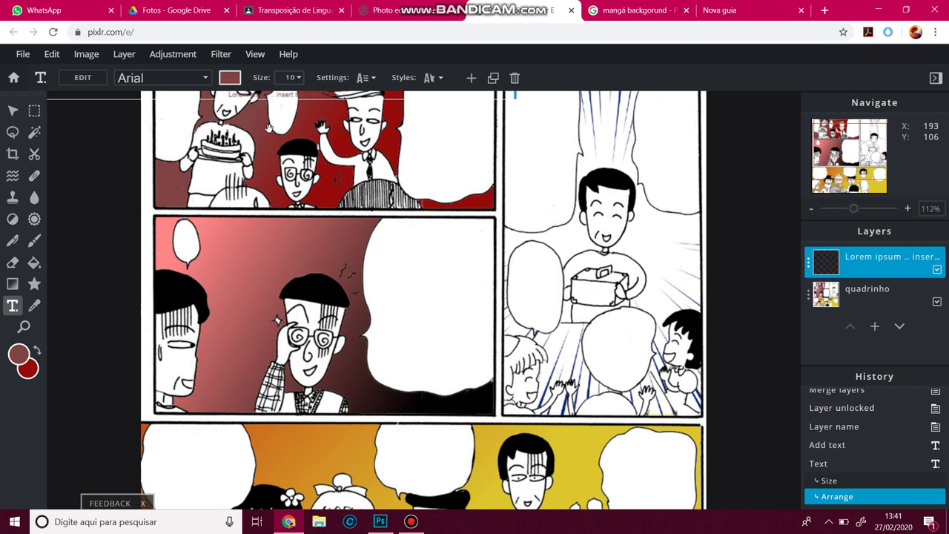
{"action": "scroll", "coordinate": [275, 133], "scroll_direction": "up", "scroll_amount": 1}
{"action": "left_click", "coordinate": [273, 128]}
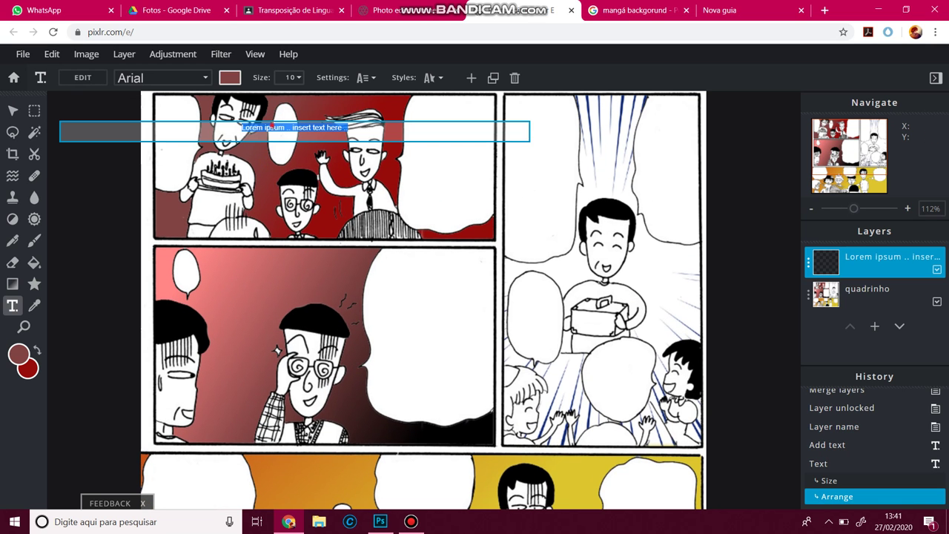
Change the placeholder text's font to Daddy Day.
{"action": "left_click", "coordinate": [206, 78]}
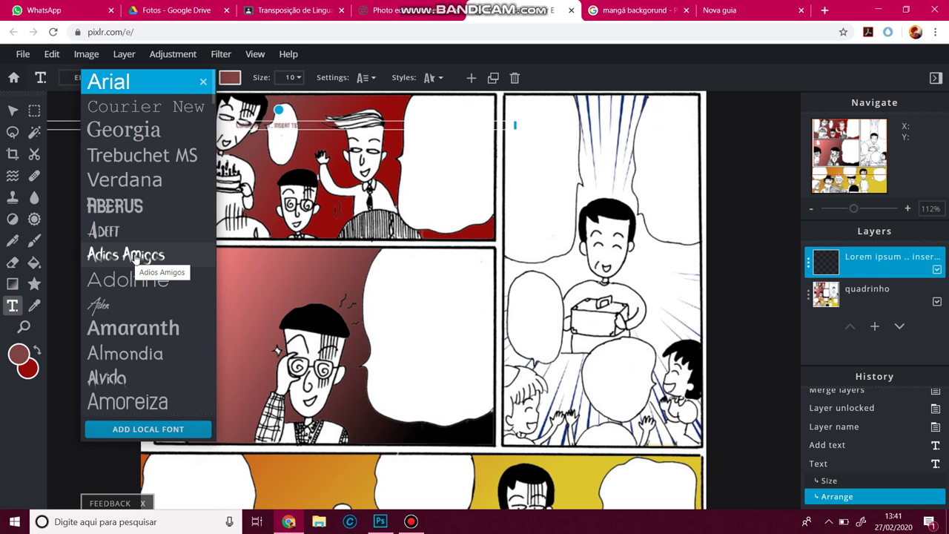
{"action": "scroll", "coordinate": [138, 297], "scroll_direction": "down", "scroll_amount": 2}
{"action": "scroll", "coordinate": [135, 279], "scroll_direction": "down", "scroll_amount": 4}
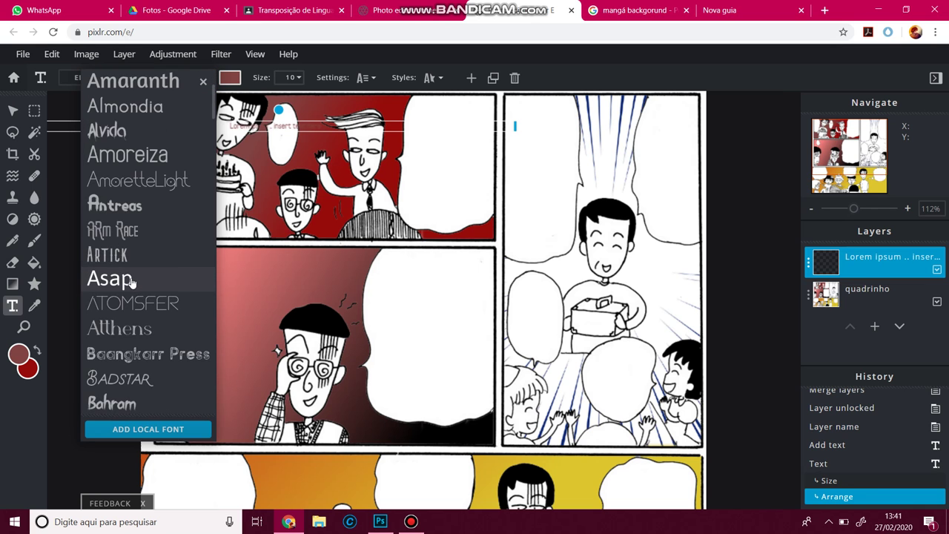
{"action": "scroll", "coordinate": [137, 279], "scroll_direction": "down", "scroll_amount": 4}
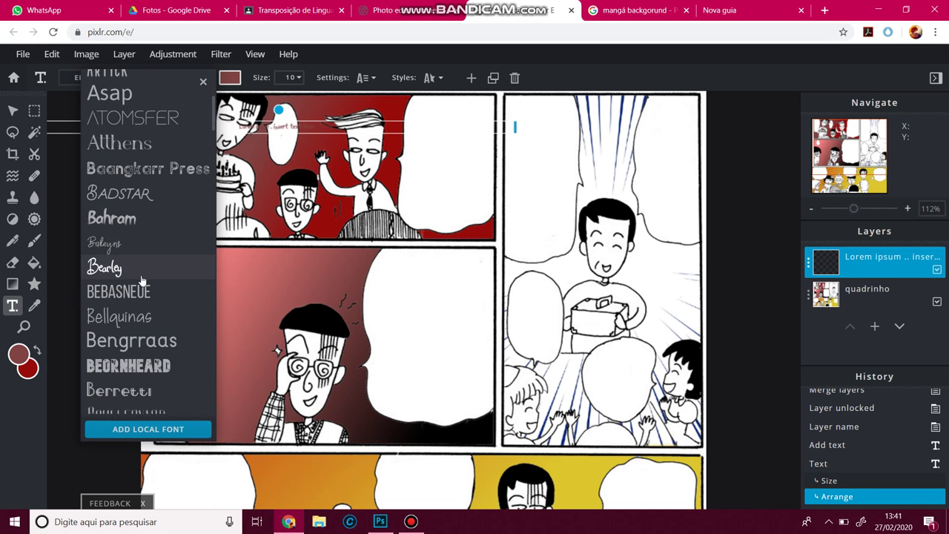
{"action": "scroll", "coordinate": [139, 284], "scroll_direction": "down", "scroll_amount": 4}
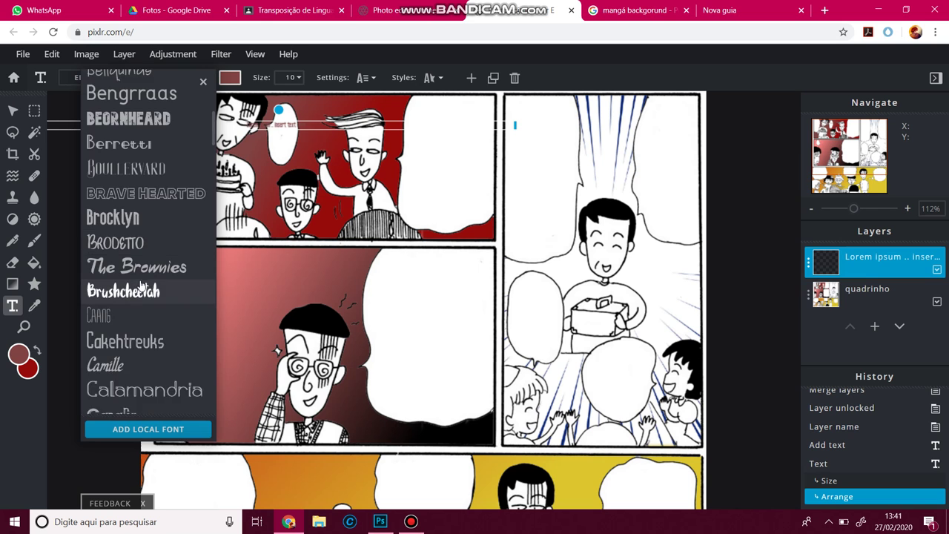
{"action": "scroll", "coordinate": [140, 286], "scroll_direction": "down", "scroll_amount": 8}
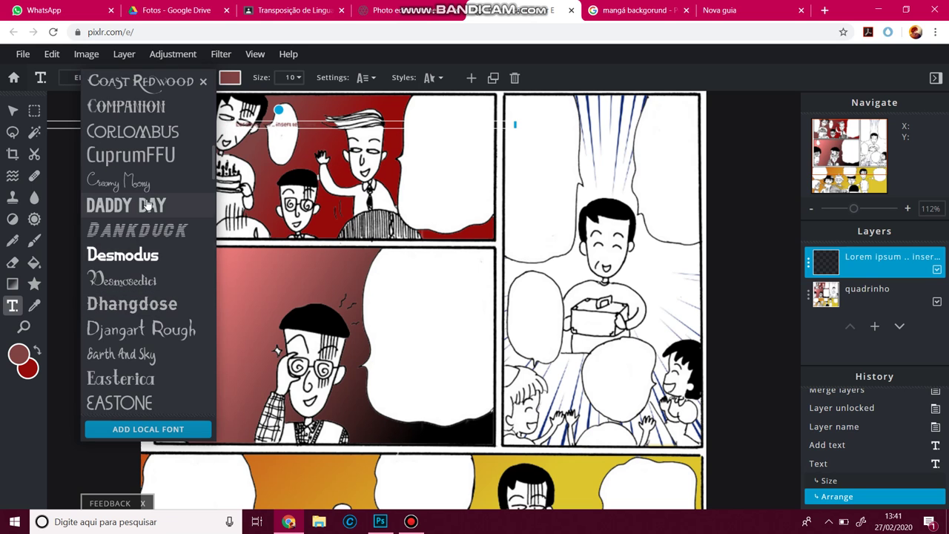
{"action": "left_click", "coordinate": [148, 207]}
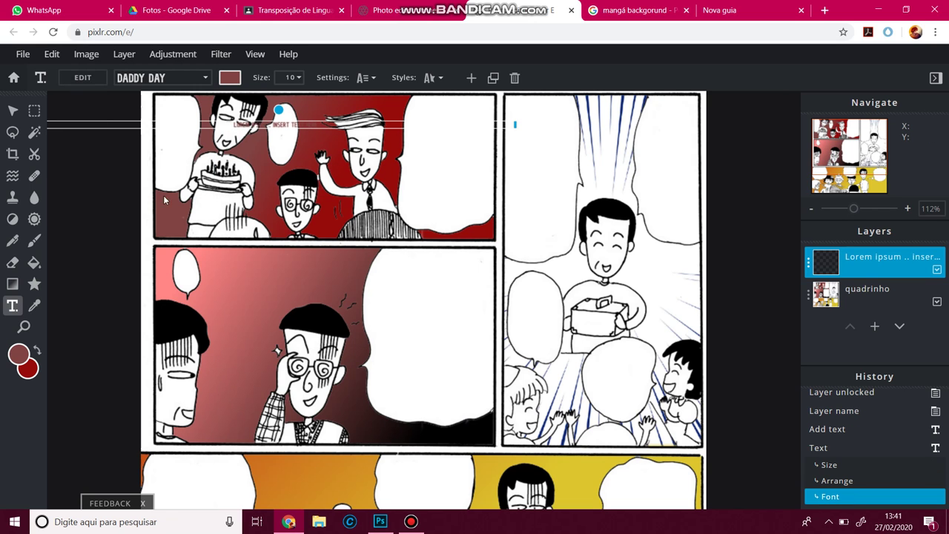
Set the placeholder text's colour to black (#000000) and make it bold.
{"action": "double_click", "coordinate": [273, 125]}
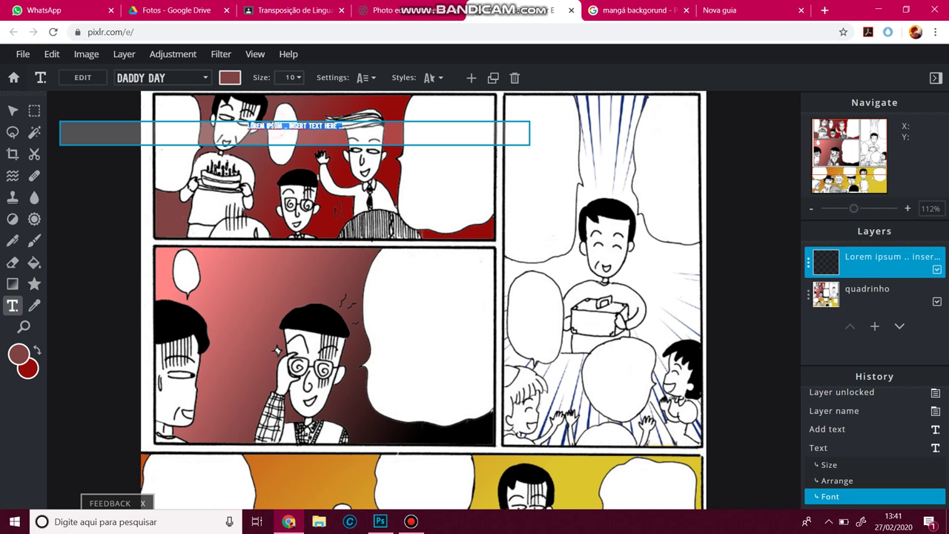
{"action": "left_click", "coordinate": [230, 77]}
{"action": "left_click", "coordinate": [332, 356]}
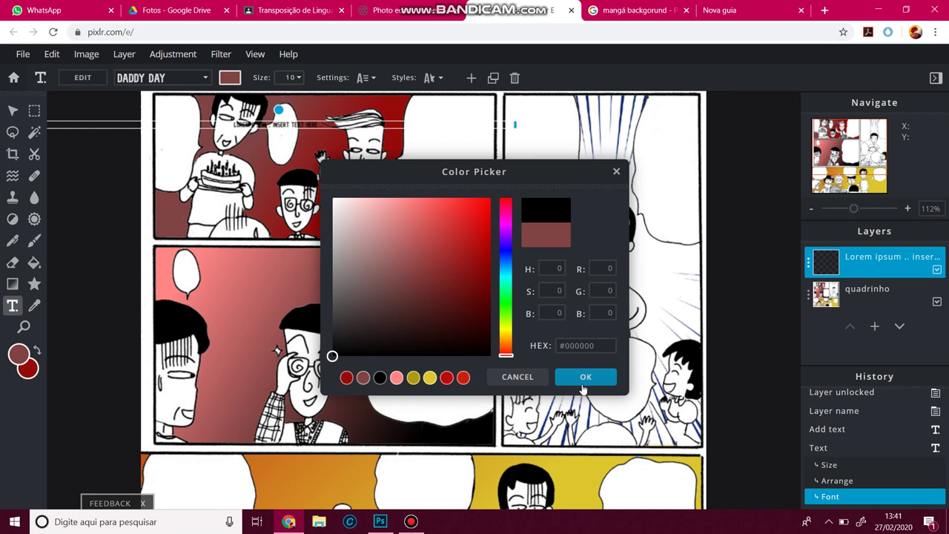
{"action": "left_click", "coordinate": [585, 377]}
{"action": "left_click", "coordinate": [371, 86]}
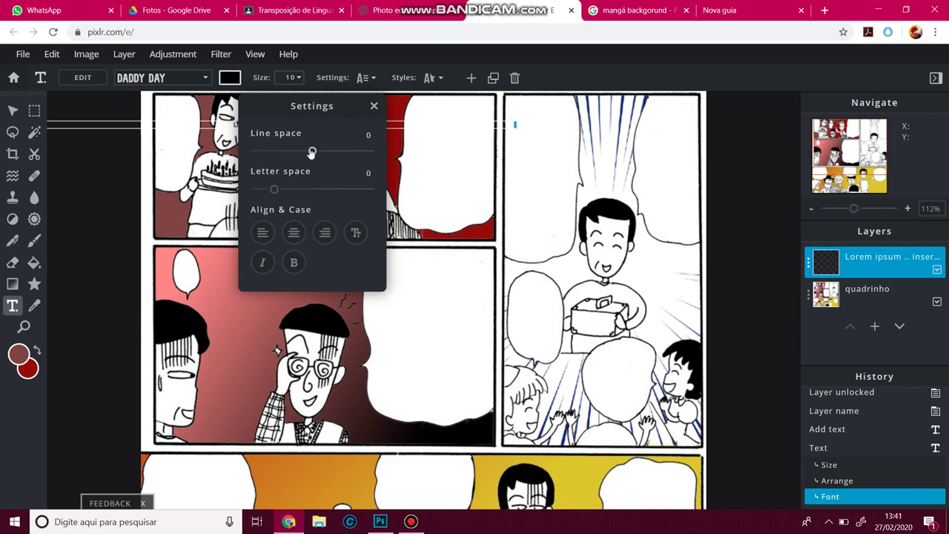
{"action": "left_click", "coordinate": [295, 263]}
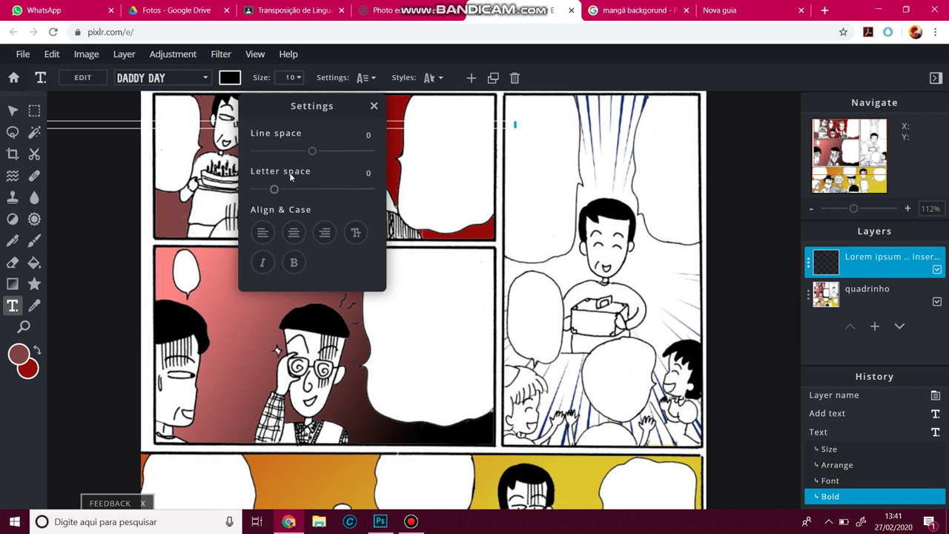
{"action": "left_click", "coordinate": [373, 106]}
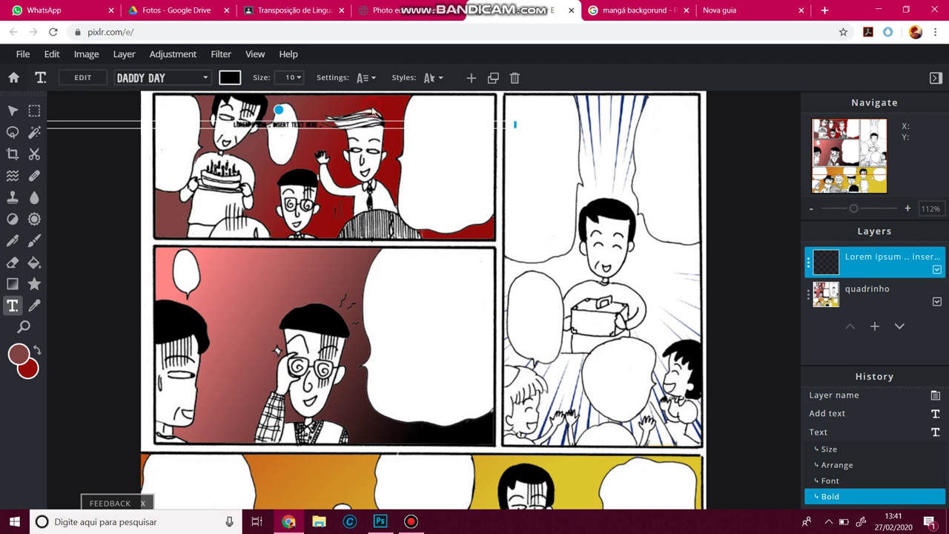
Give the text a shadow and a lime-green outline.
{"action": "left_click", "coordinate": [435, 77]}
{"action": "left_click", "coordinate": [428, 195]}
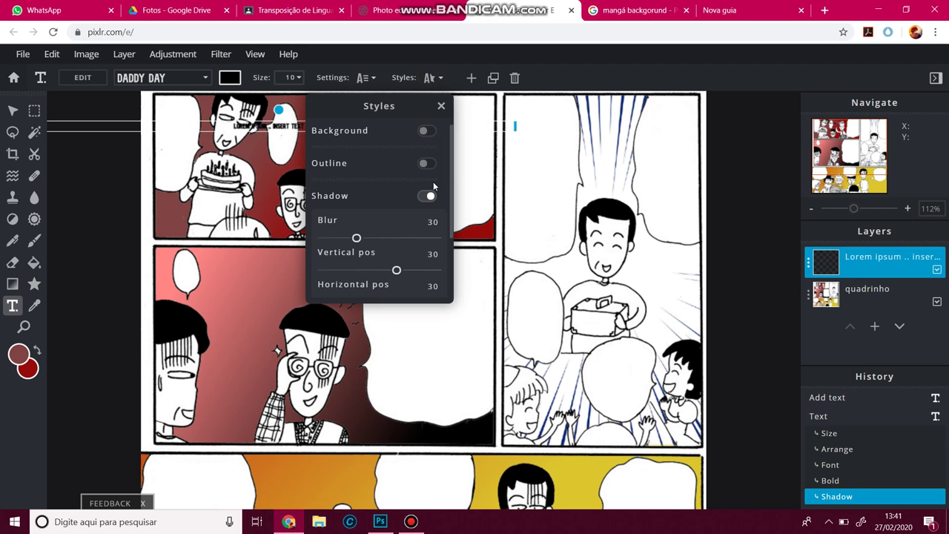
{"action": "left_click", "coordinate": [427, 166]}
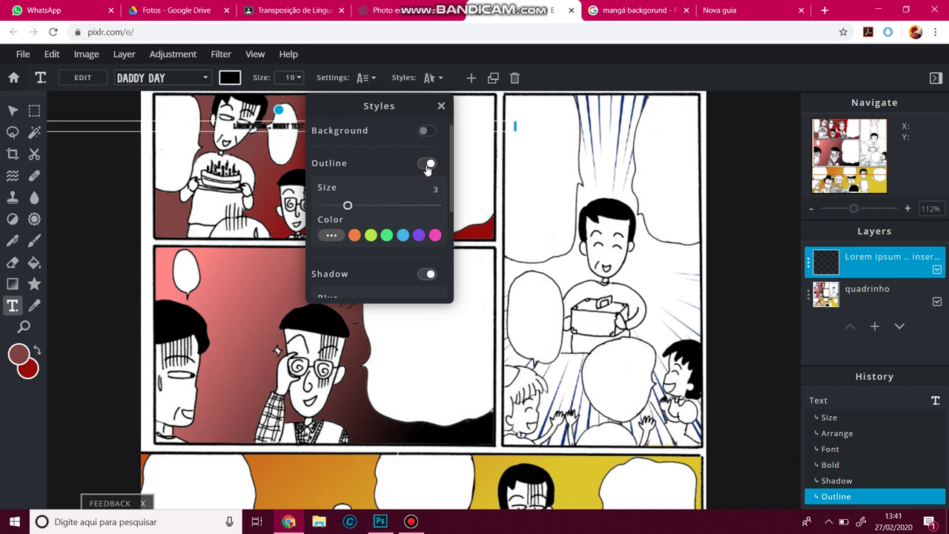
{"action": "left_click", "coordinate": [370, 236]}
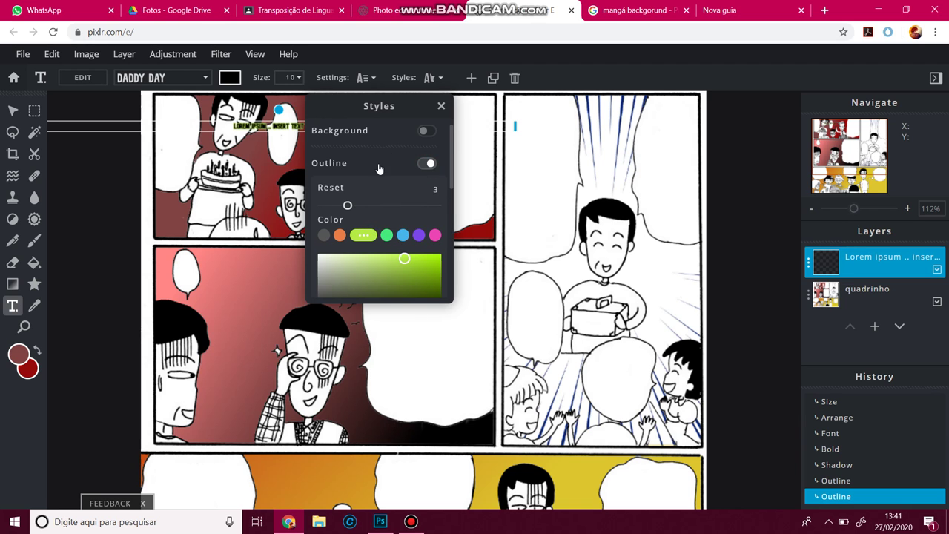
Try out a full background behind the text and switch it off again.
{"action": "left_click", "coordinate": [422, 134]}
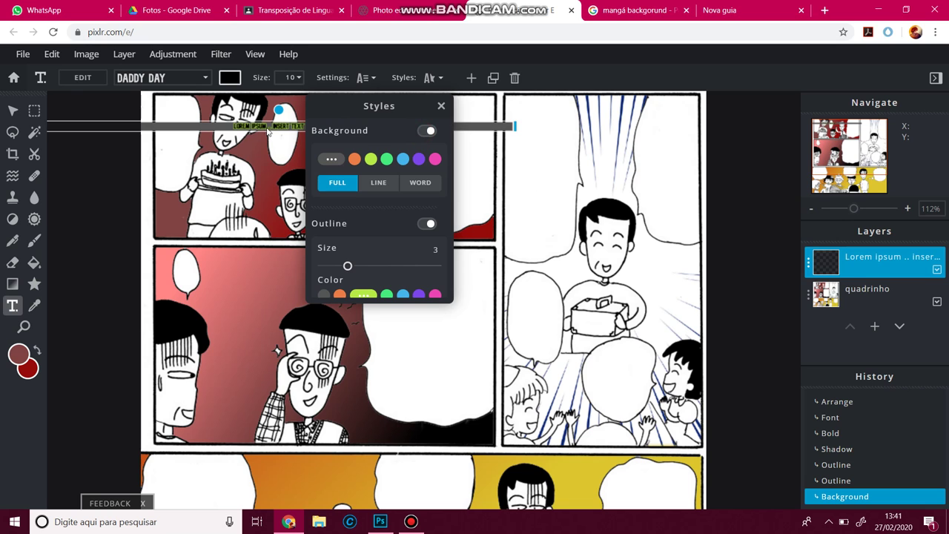
{"action": "left_click", "coordinate": [427, 132]}
{"action": "double_click", "coordinate": [427, 132]}
{"action": "left_click", "coordinate": [427, 132]}
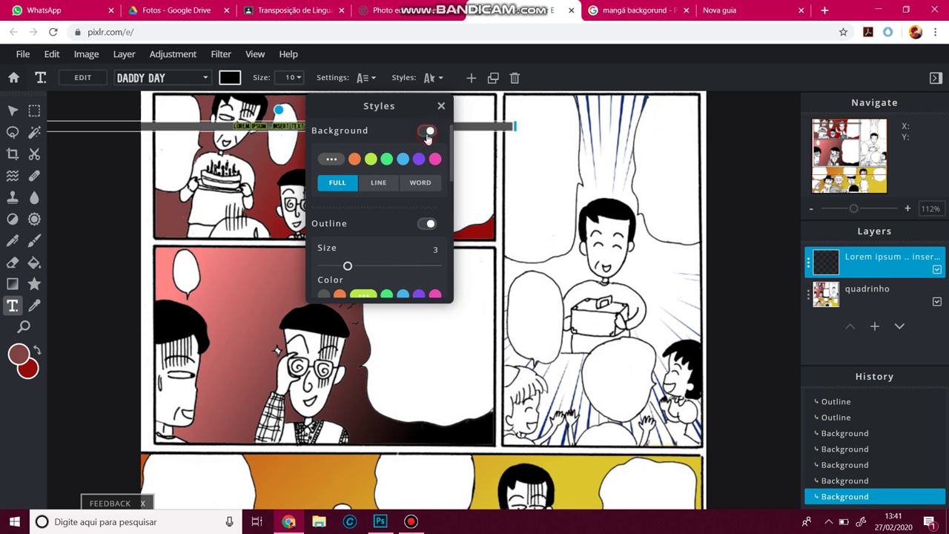
{"action": "left_click", "coordinate": [427, 132]}
Narrow the text box so the words wrap, and place it inside the leftmost speech balloon of the upper-left panel.
{"action": "left_click", "coordinate": [442, 107]}
{"action": "left_click", "coordinate": [513, 127]}
{"action": "left_click_drag", "start_coordinate": [297, 124], "coordinate": [179, 134]}
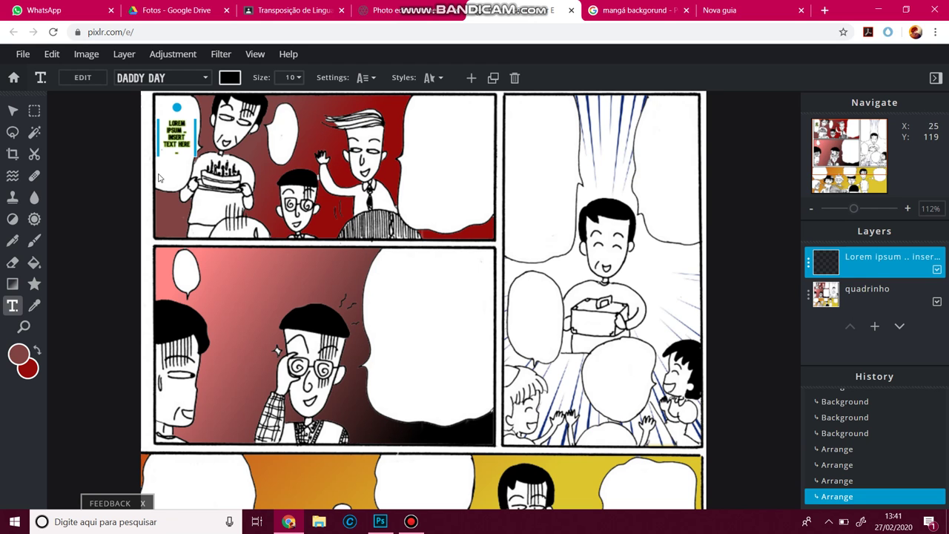
Try pasting a copy of the text layer from the clipboard, and undo each paste.
{"action": "key", "text": "ctrl+v"}
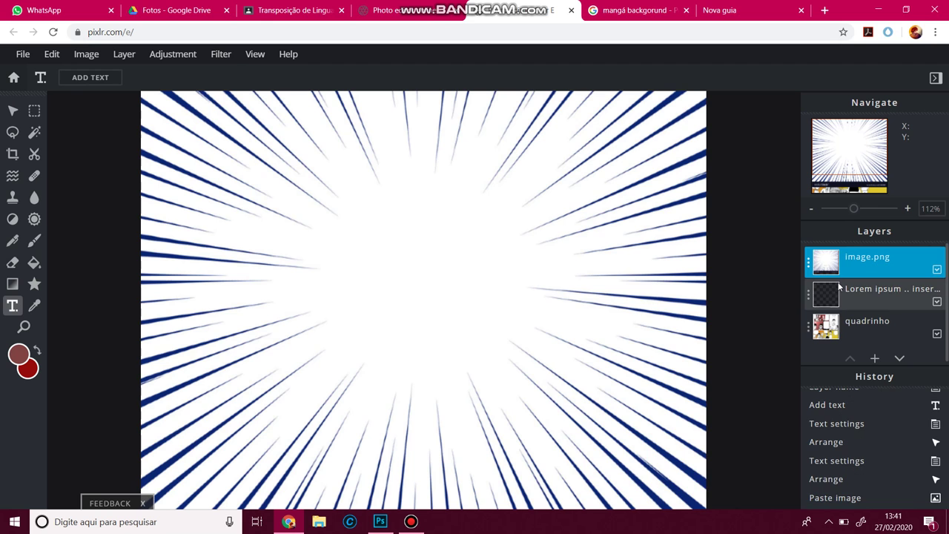
{"action": "key", "text": "ctrl+z"}
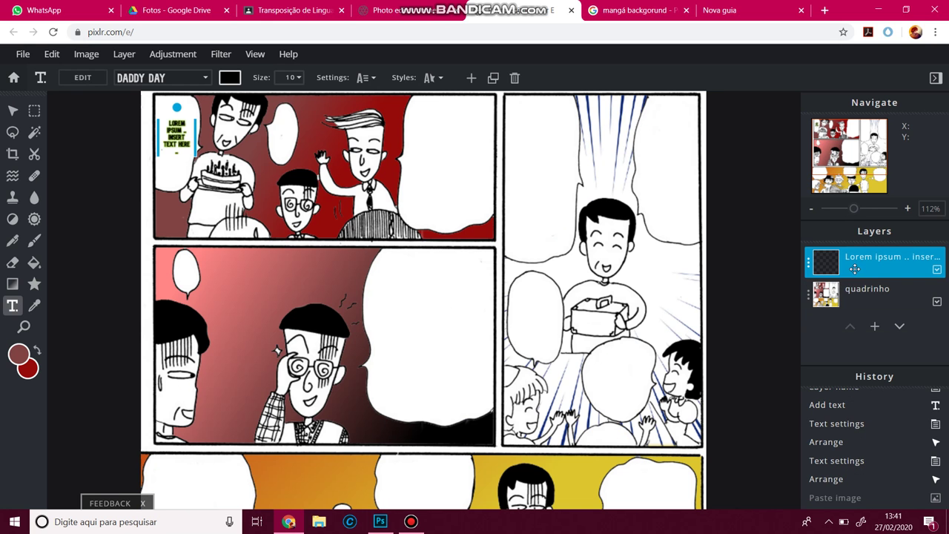
{"action": "key", "text": "ctrl+v"}
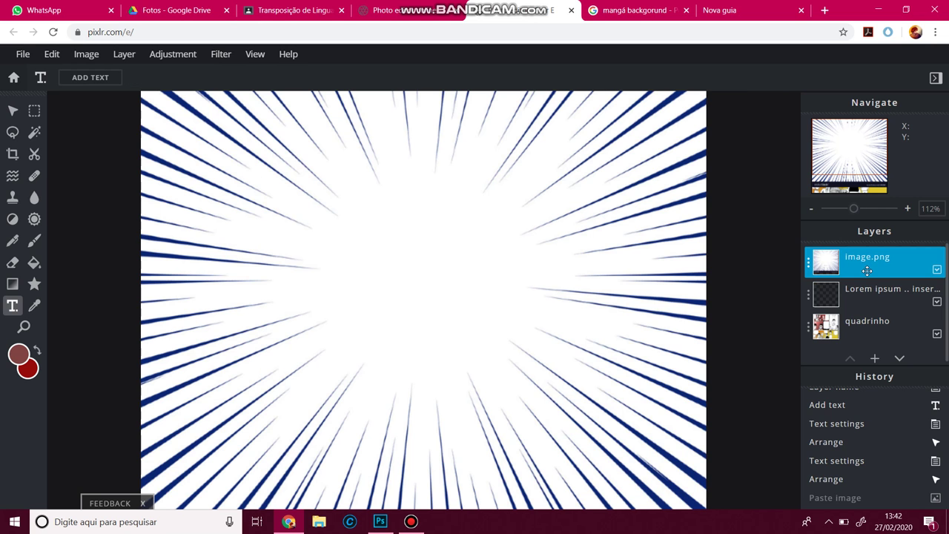
{"action": "key", "text": "ctrl+z"}
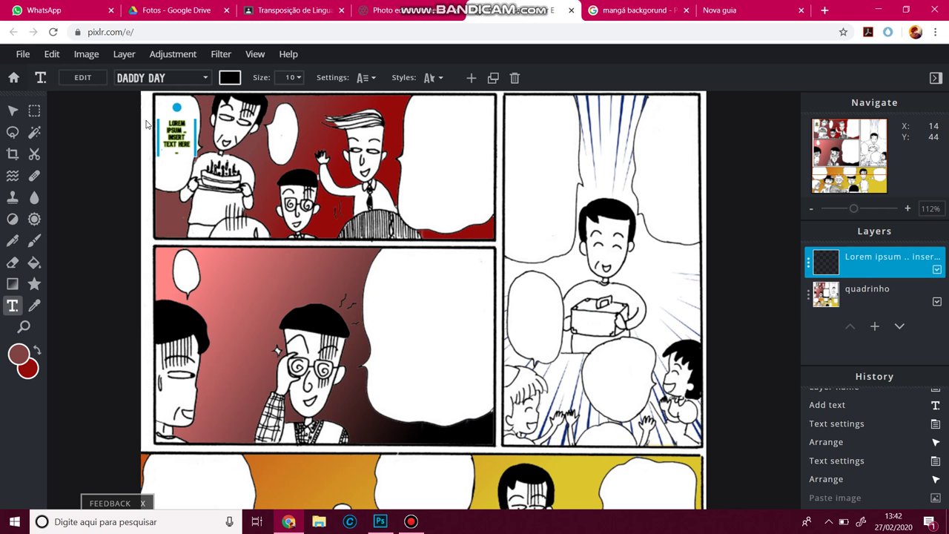
Duplicate the placeholder text layer.
{"action": "left_click", "coordinate": [719, 148]}
{"action": "left_click", "coordinate": [181, 131]}
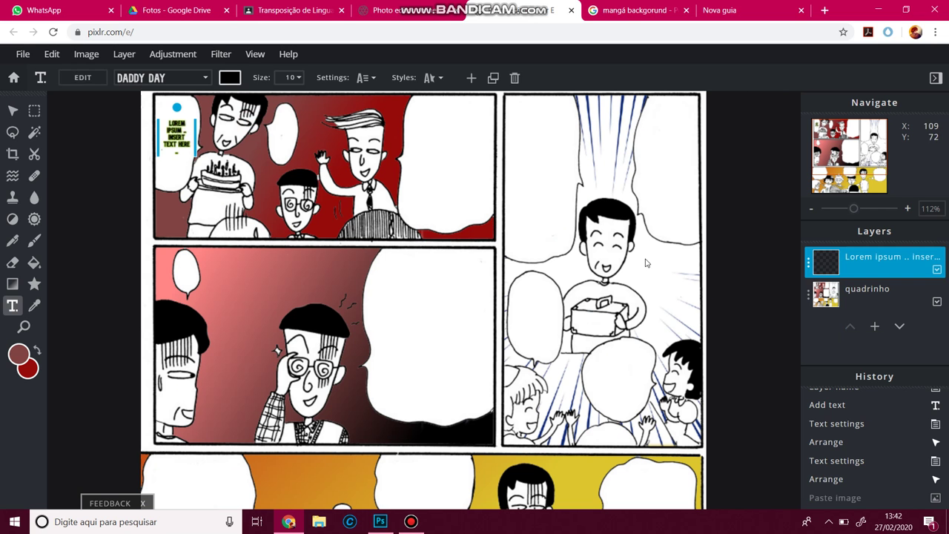
{"action": "left_click", "coordinate": [855, 270]}
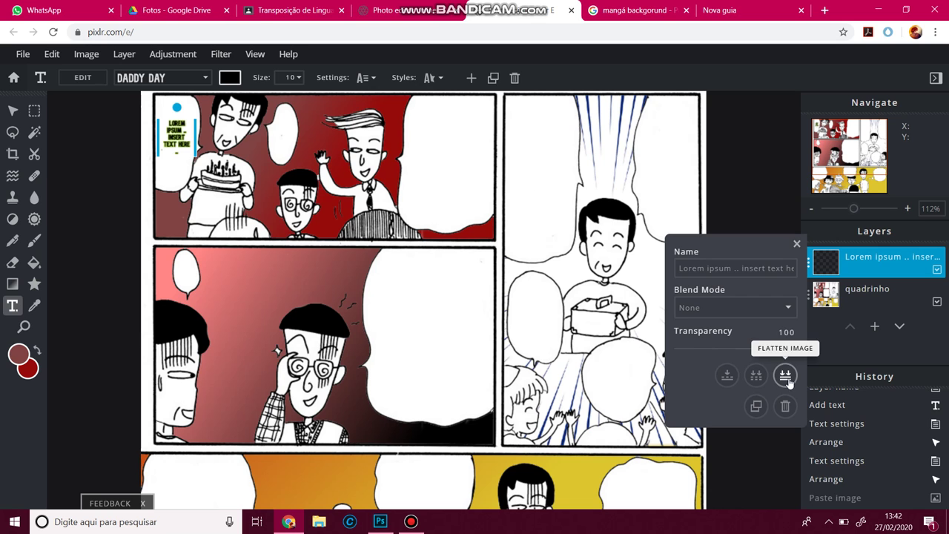
{"action": "left_click", "coordinate": [755, 407]}
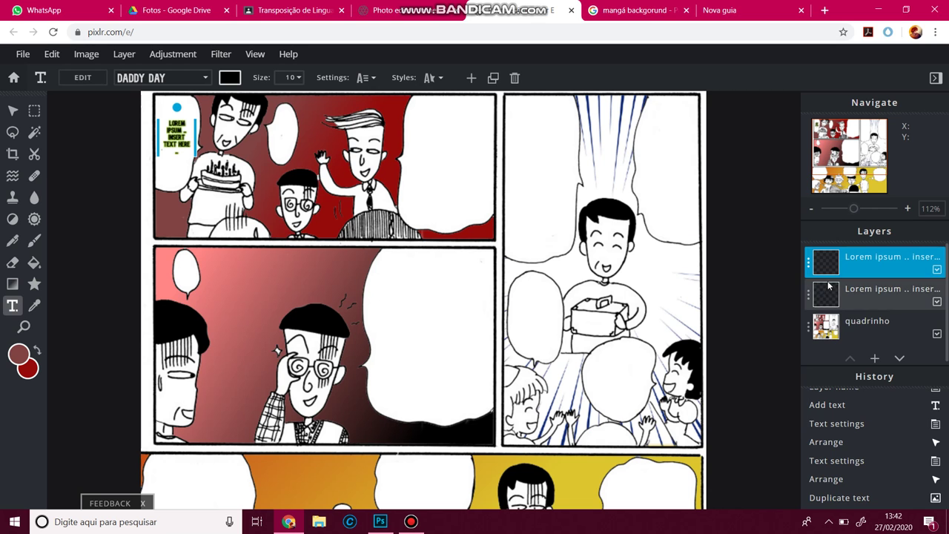
Move the duplicated text into the small middle balloon of the upper-left panel, replace its wording with "Olar", and center it there.
{"action": "left_click_drag", "start_coordinate": [178, 126], "coordinate": [285, 127]}
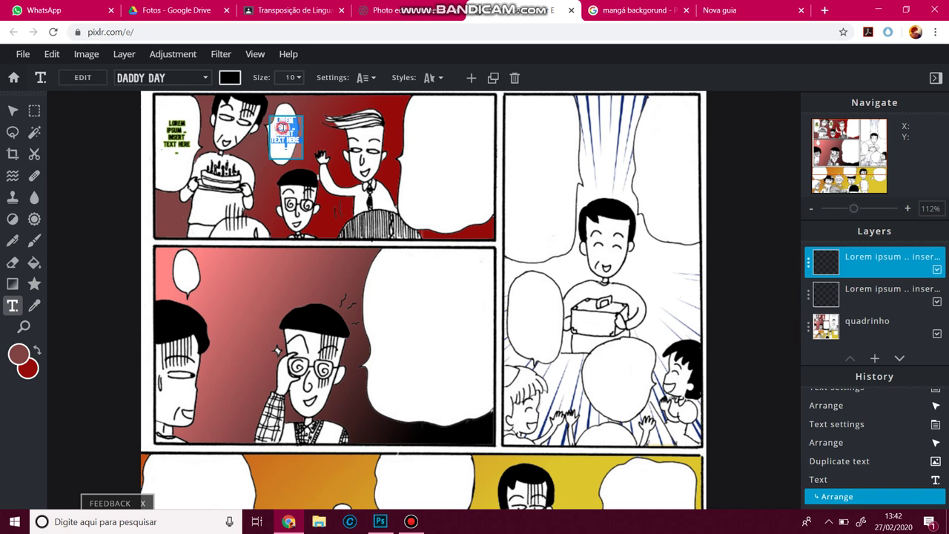
{"action": "double_click", "coordinate": [283, 127]}
{"action": "type", "text": "Olá"}
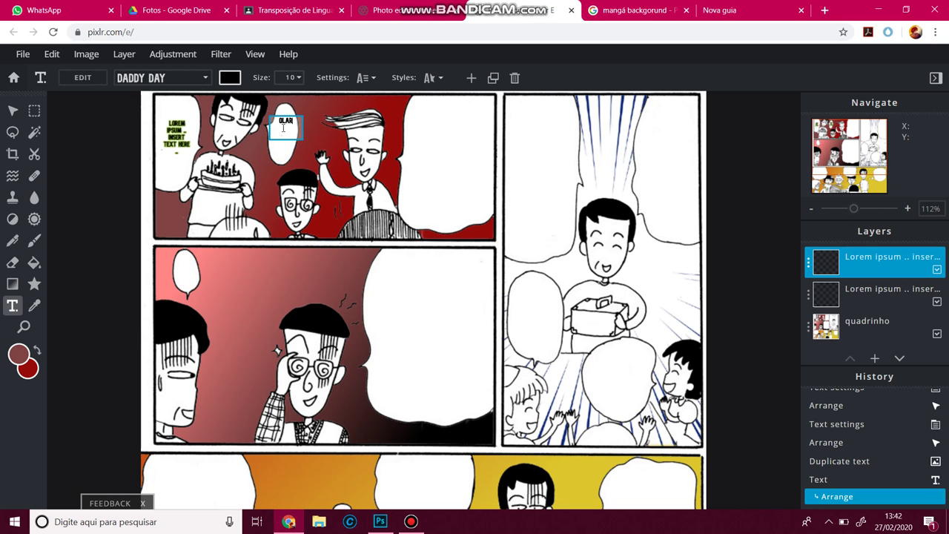
{"action": "left_click", "coordinate": [314, 138]}
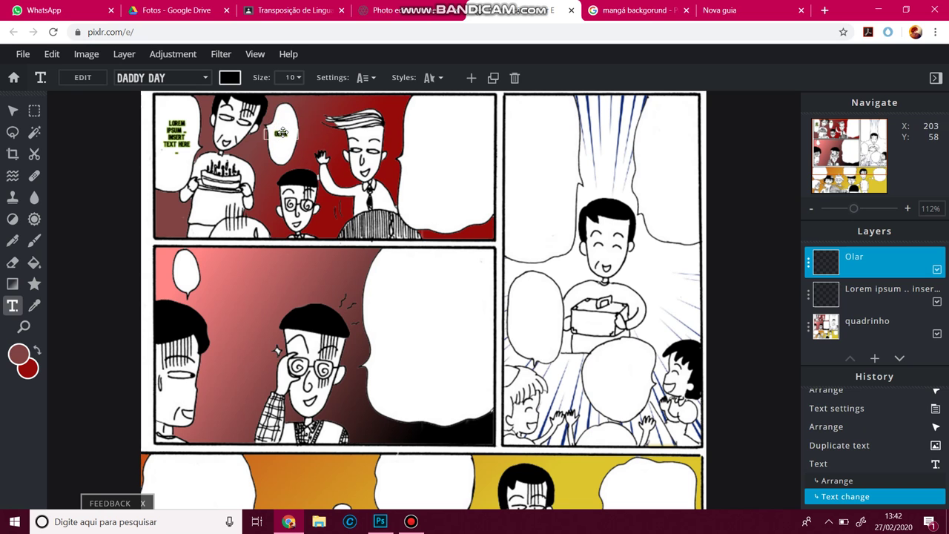
{"action": "left_click", "coordinate": [282, 132]}
Duplicate the "Olar" text layer and move the copy into the large rightmost balloon of the upper-left panel.
{"action": "left_click", "coordinate": [869, 267]}
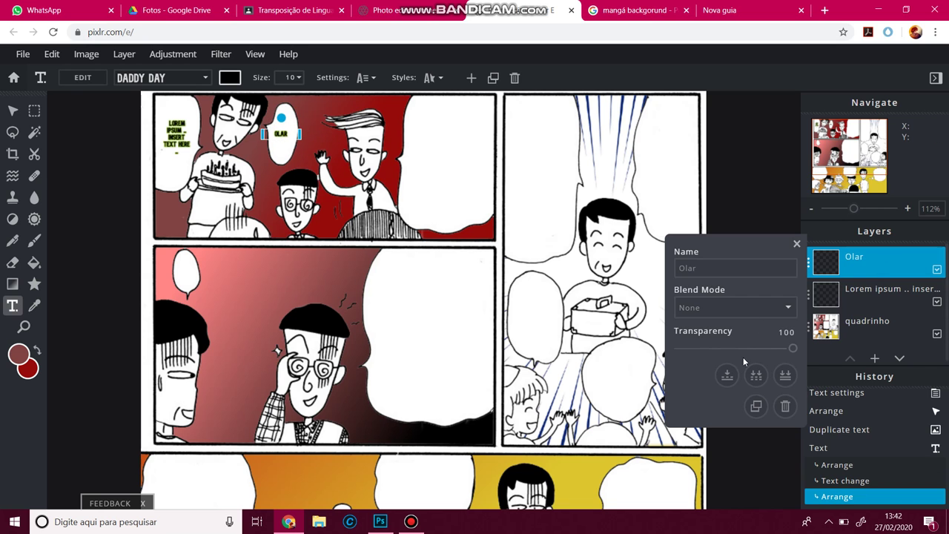
{"action": "left_click", "coordinate": [758, 408]}
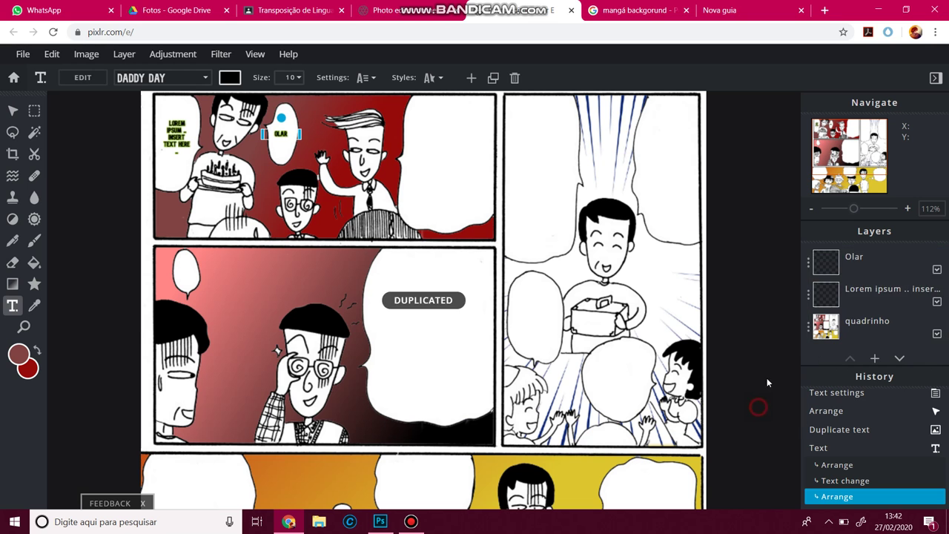
{"action": "left_click_drag", "start_coordinate": [282, 133], "coordinate": [431, 110]}
Look through the other open browser pages and bring up the Pixlr home page.
{"action": "left_click", "coordinate": [604, 10]}
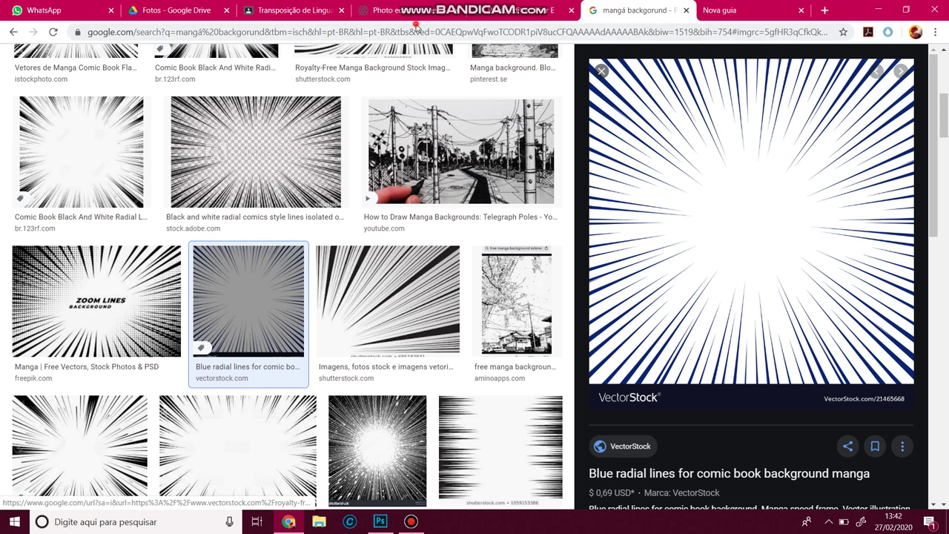
{"action": "left_click", "coordinate": [409, 10]}
{"action": "left_click", "coordinate": [296, 10]}
{"action": "left_click", "coordinate": [405, 11]}
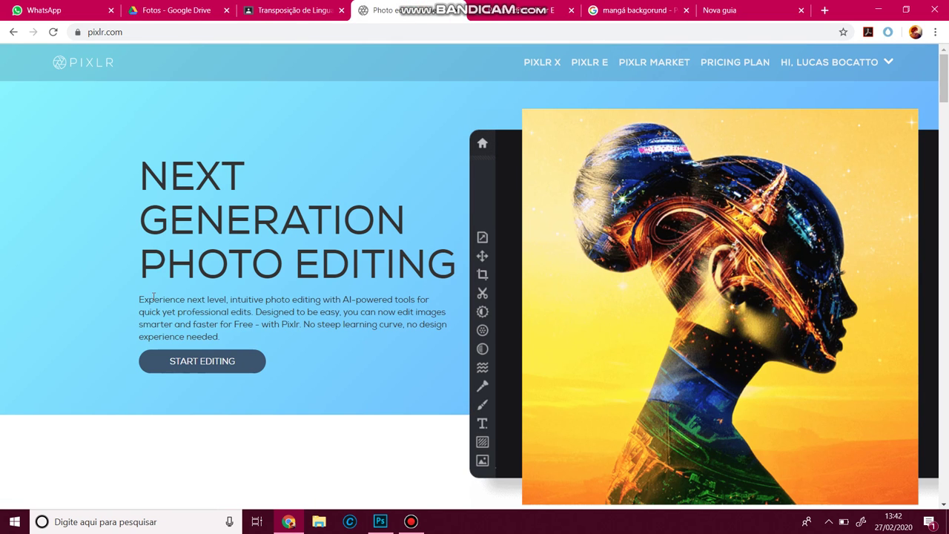